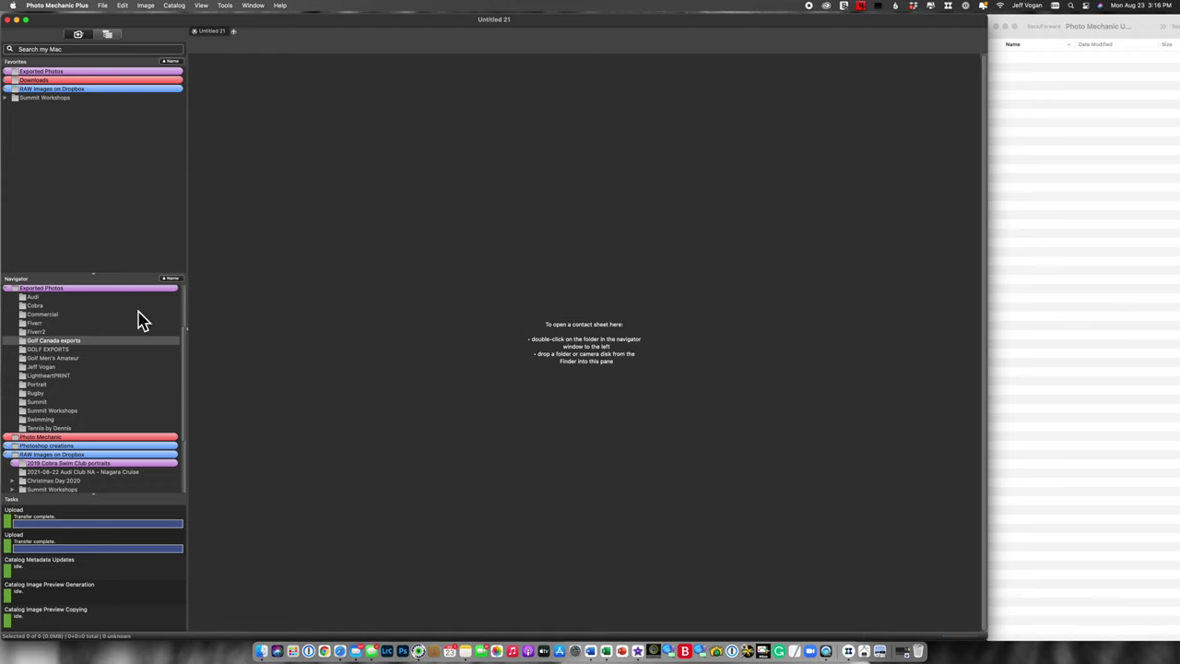
Open the Golf Canada exports folder and filter the contact sheet to 4-star photos.
{"action": "double_click", "coordinate": [104, 350]}
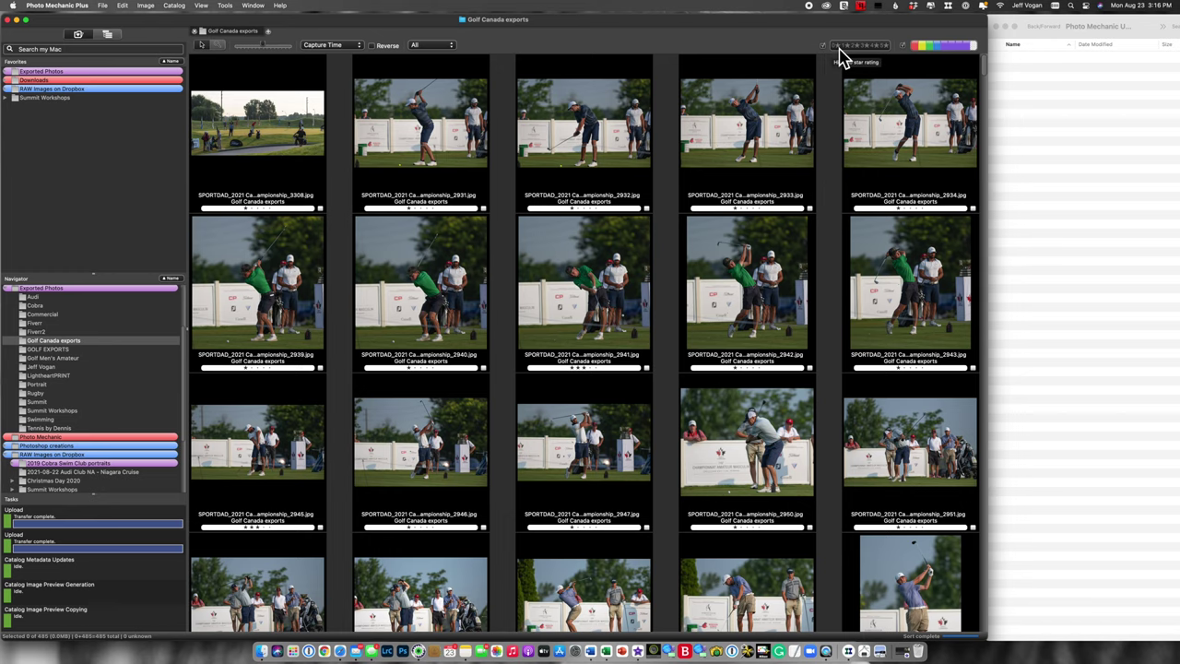
{"action": "left_click", "coordinate": [858, 46]}
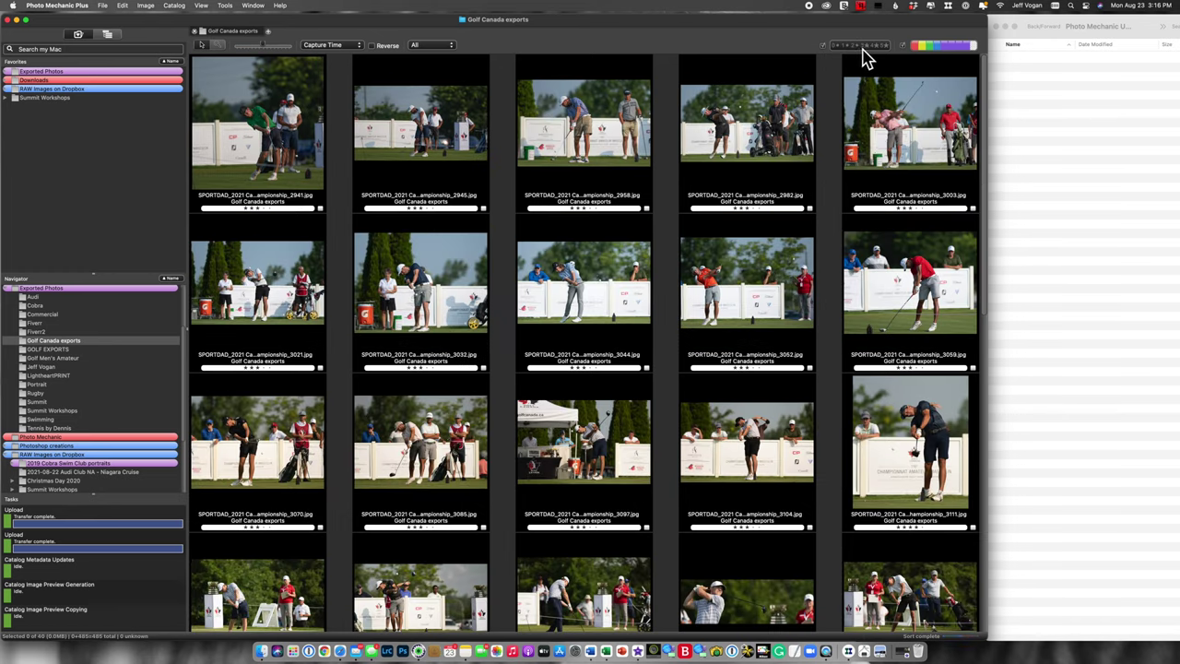
{"action": "left_click", "coordinate": [870, 46]}
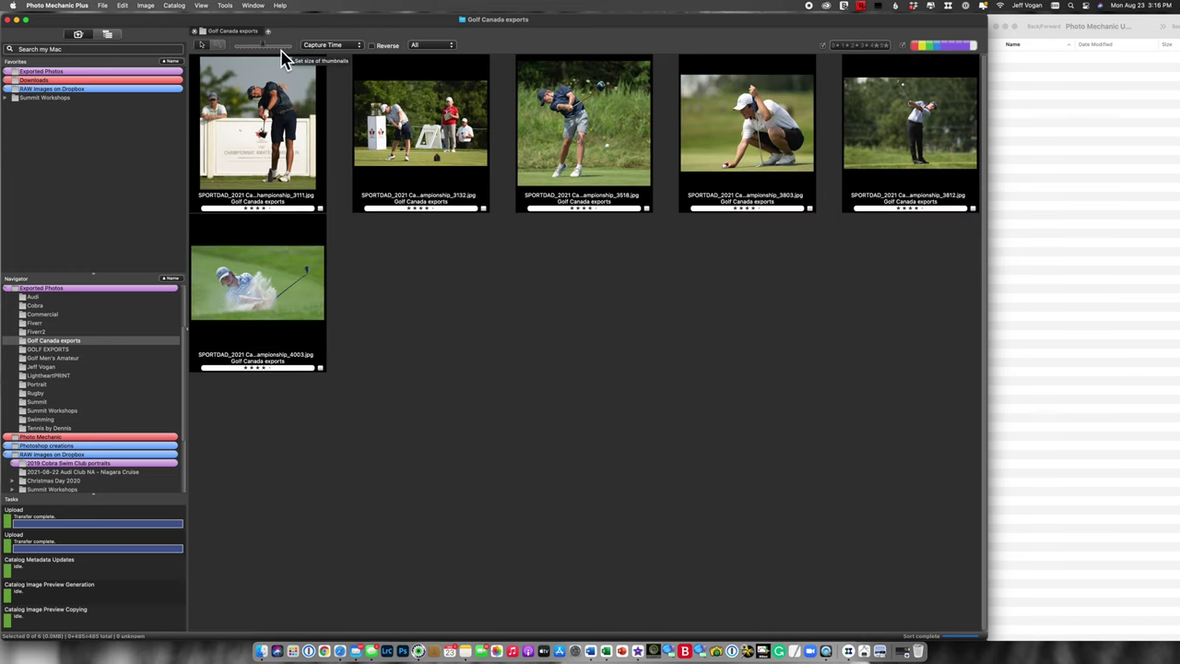
Enlarge the thumbnails and open the metadata info for photo 3812.
{"action": "left_click_drag", "start_coordinate": [267, 46], "coordinate": [295, 53]}
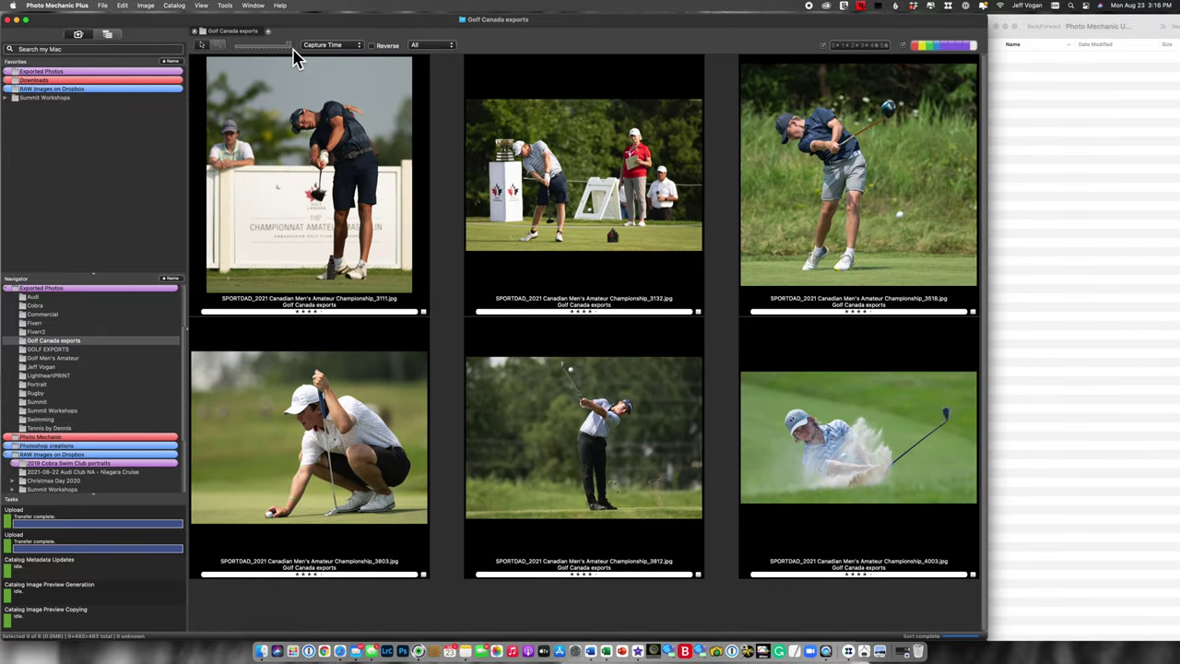
{"action": "left_click", "coordinate": [548, 424]}
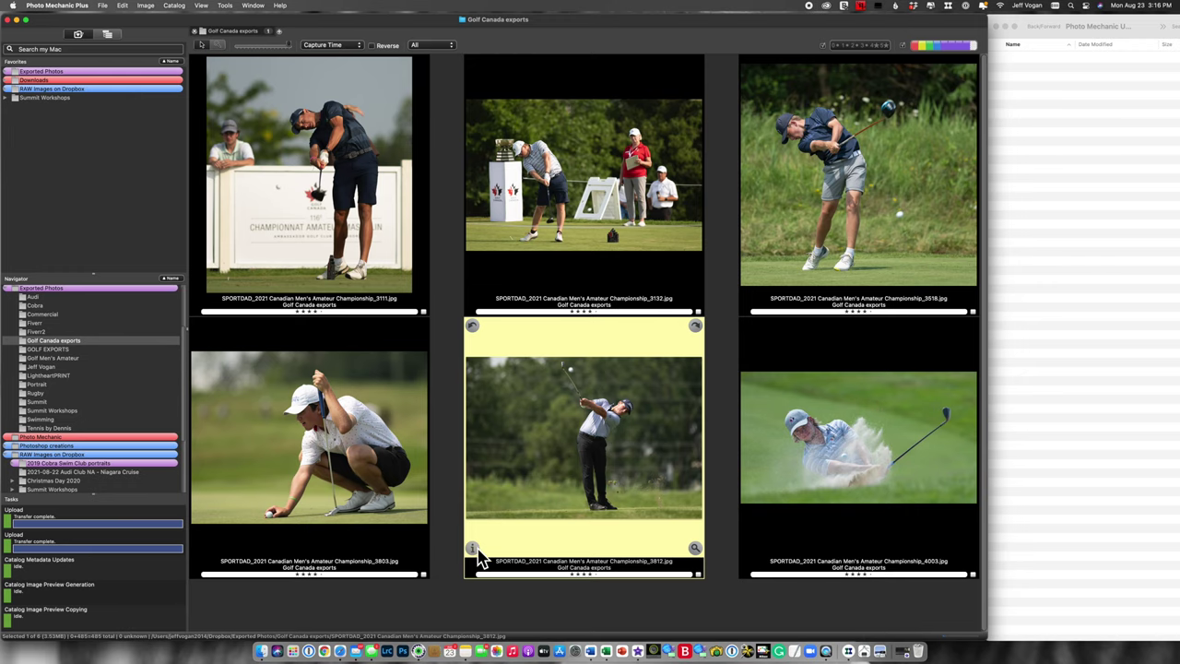
{"action": "left_click", "coordinate": [473, 550]}
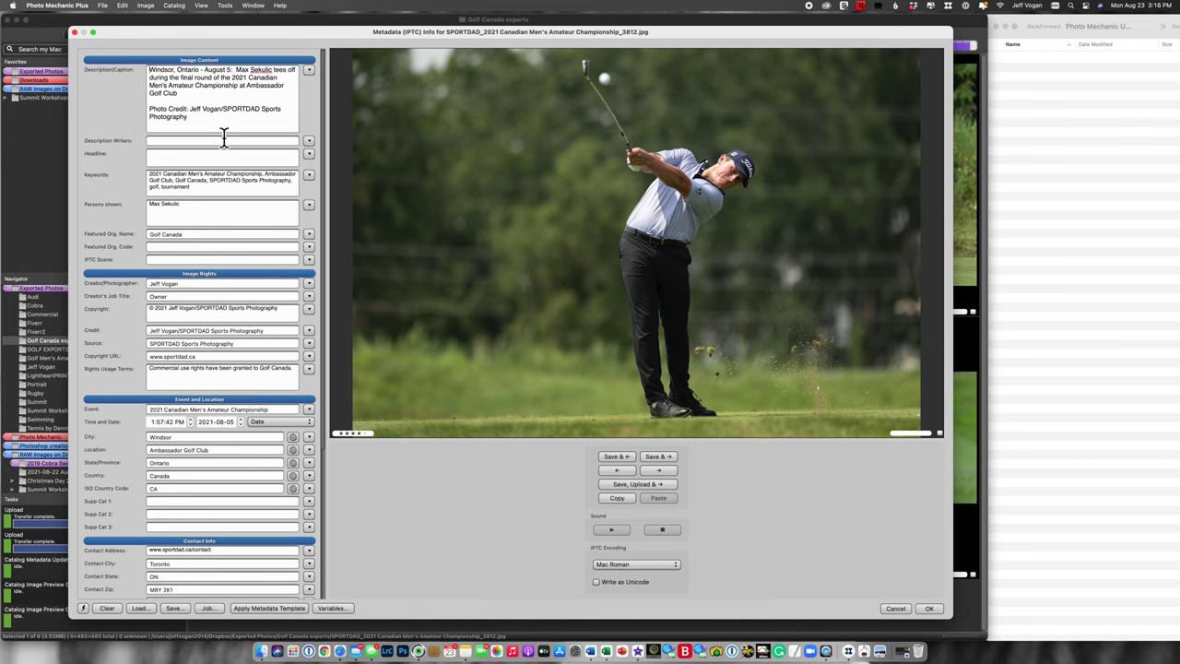
Close photo 3812's metadata info after reviewing its IPTC fields.
{"action": "key", "text": "Return"}
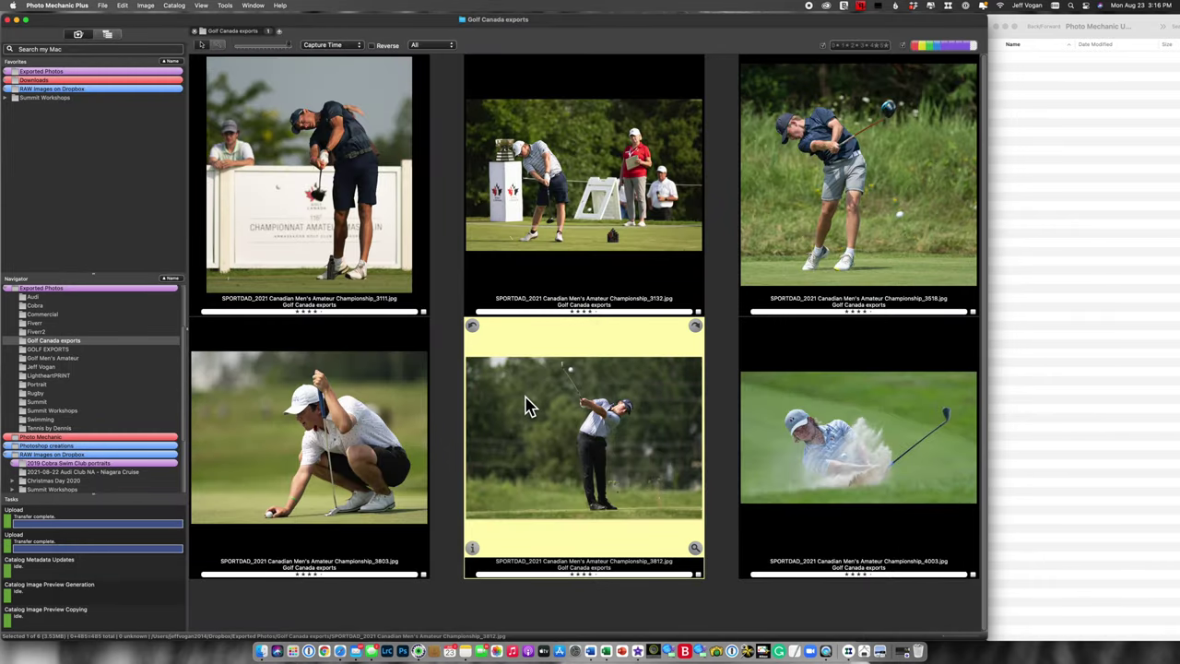
{"action": "left_click", "coordinate": [106, 8]}
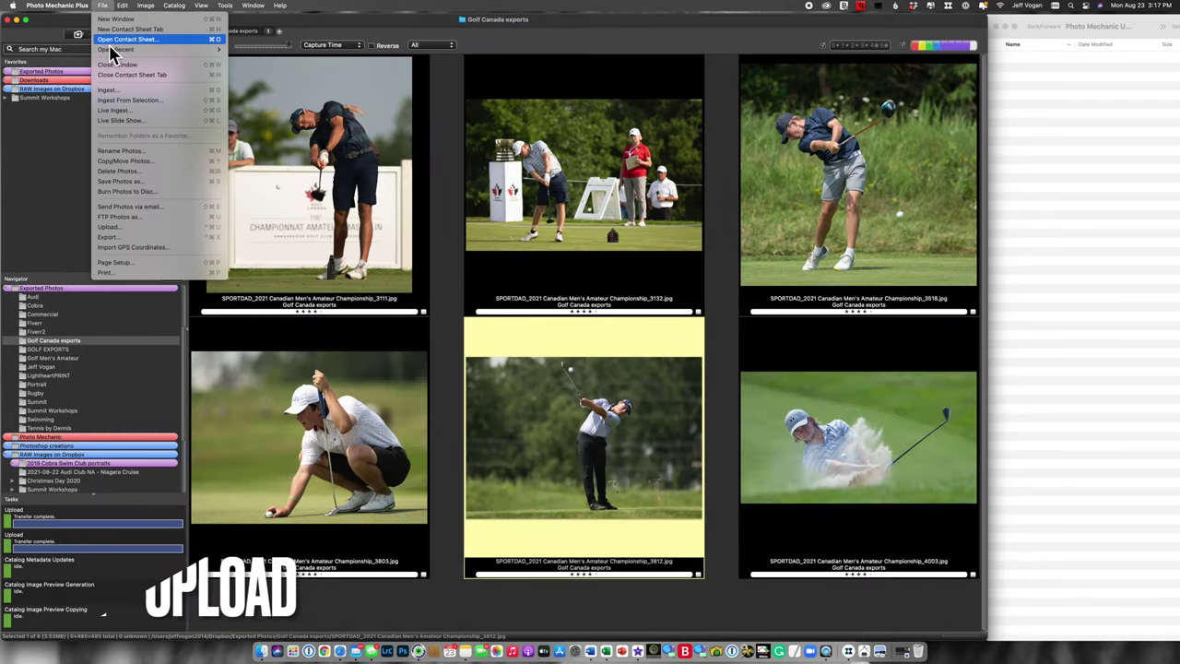
Start a file upload and keep Dropbox as the selected uploader.
{"action": "left_click", "coordinate": [132, 229]}
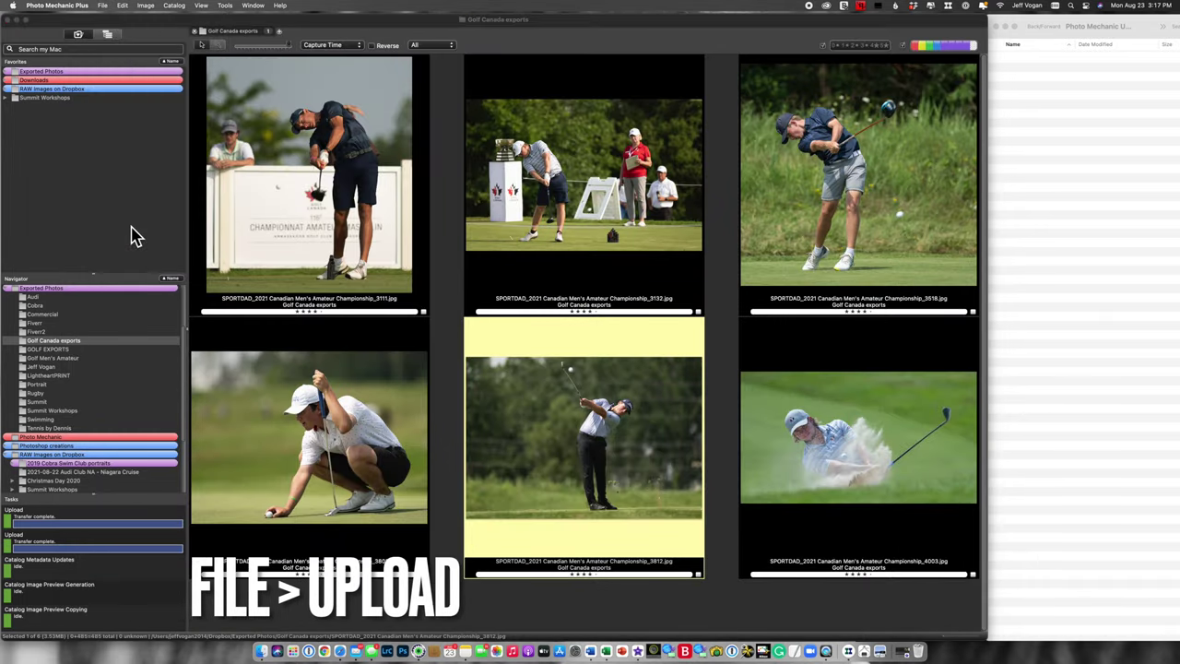
{"action": "left_click", "coordinate": [315, 67]}
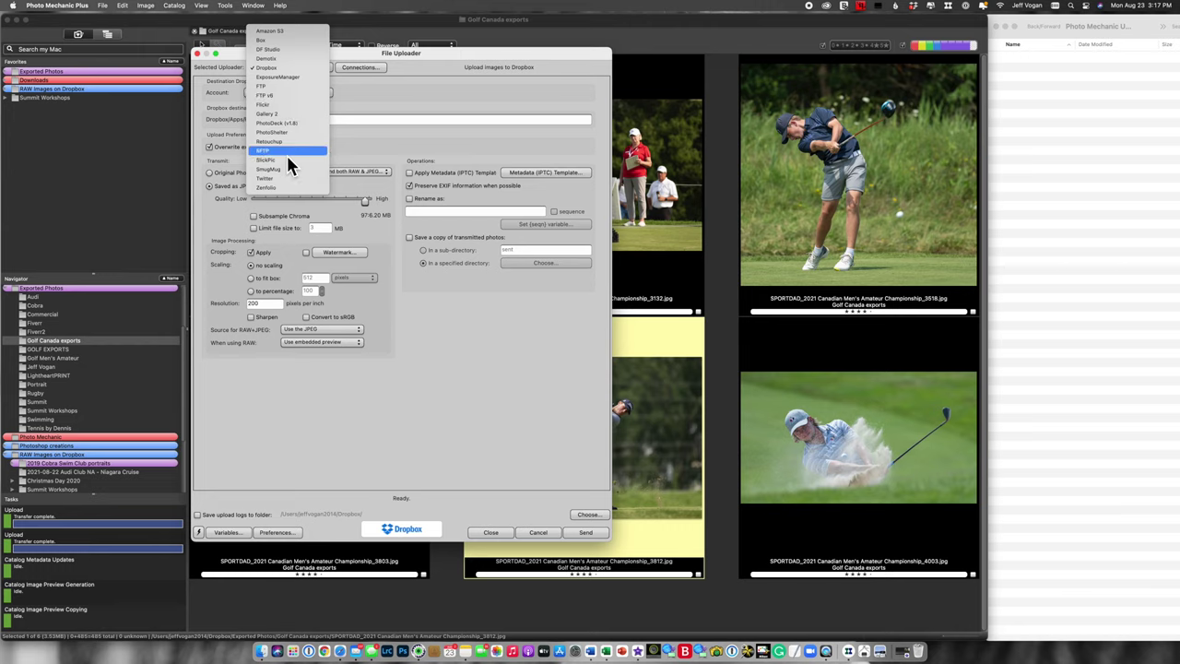
{"action": "left_click", "coordinate": [305, 71]}
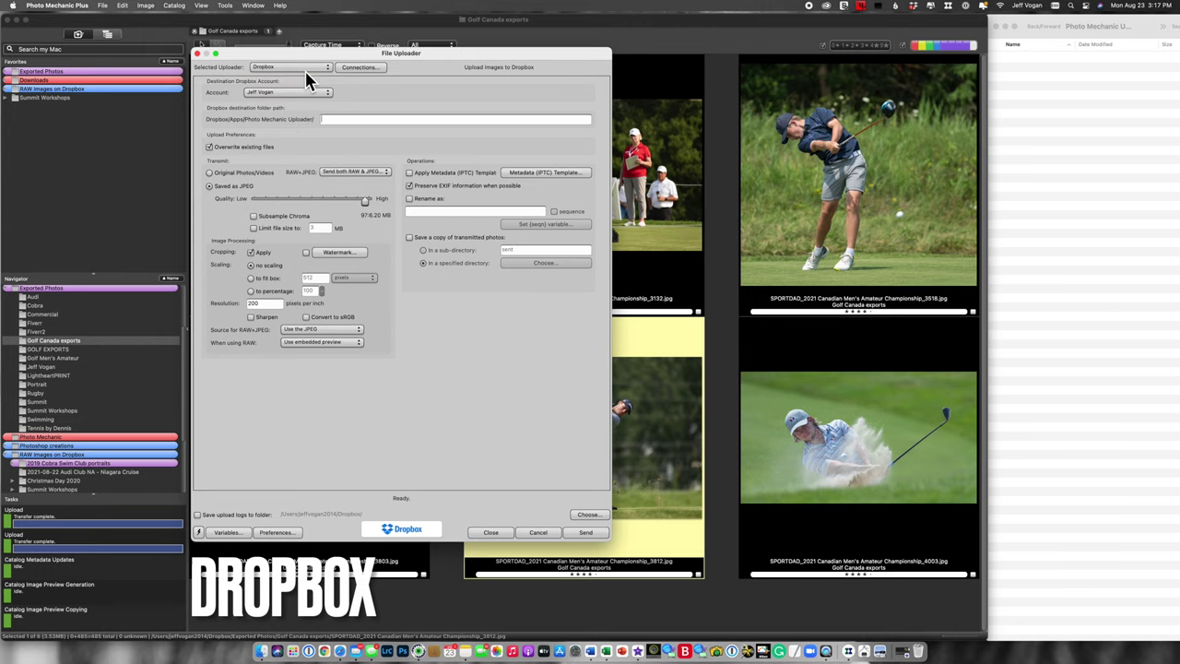
Set the Dropbox folder to 'Golf exports for this video', upload as JPEG, and enable watermarking.
{"action": "left_click", "coordinate": [360, 69]}
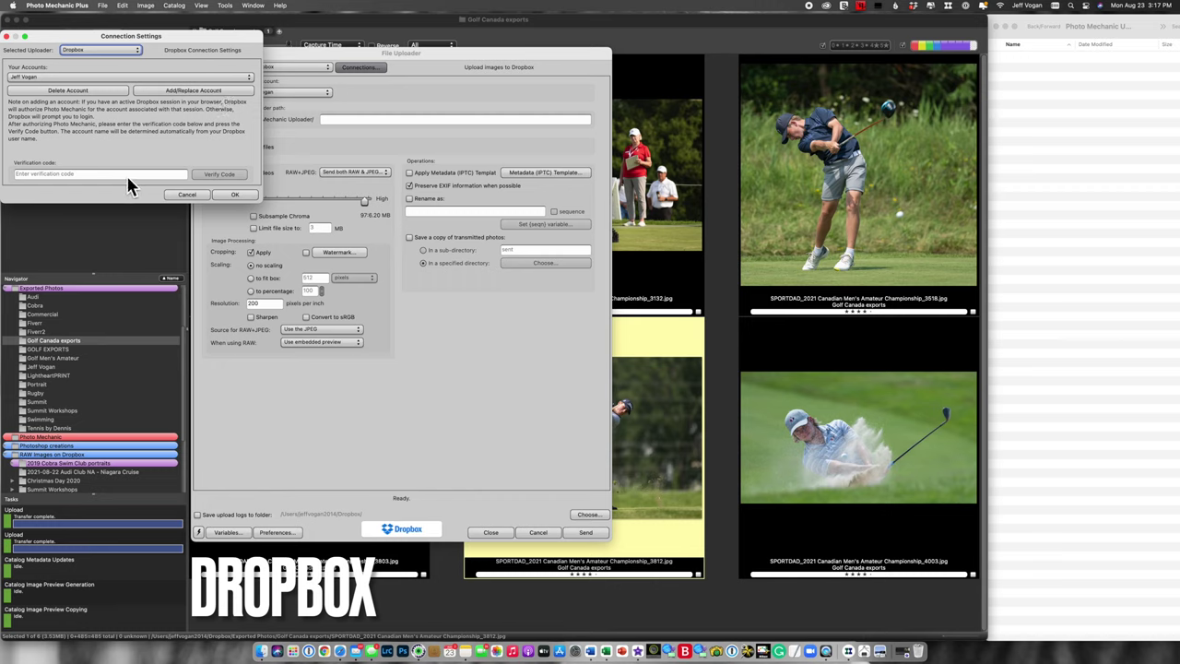
{"action": "left_click", "coordinate": [200, 196]}
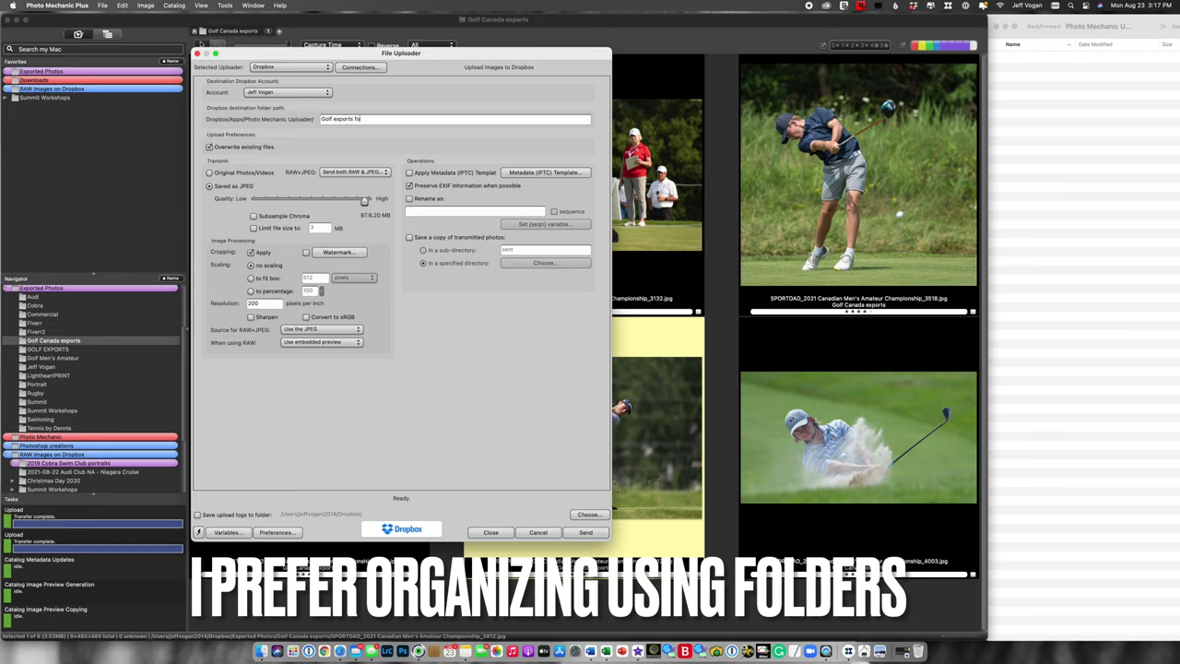
{"action": "type", "text": "r this video"}
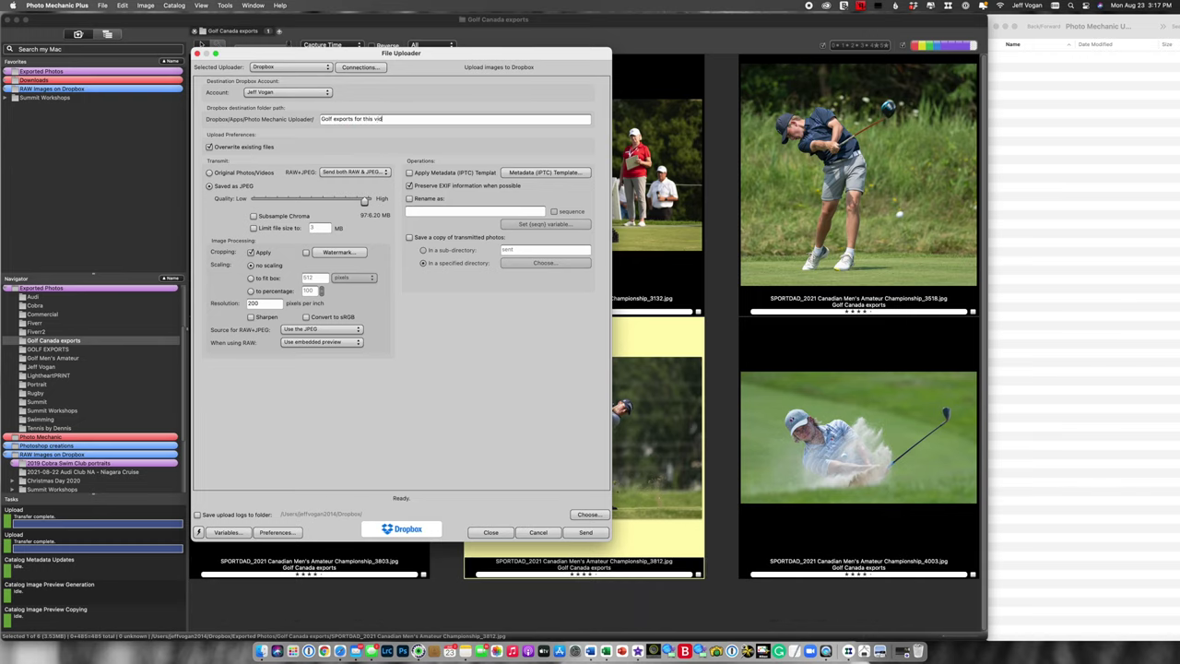
{"action": "left_click", "coordinate": [221, 185]}
{"action": "left_click", "coordinate": [307, 253]}
Apply a copyright text watermark ending 'Be nice. Don't steal.' and send the upload to Dropbox.
{"action": "left_click", "coordinate": [338, 254]}
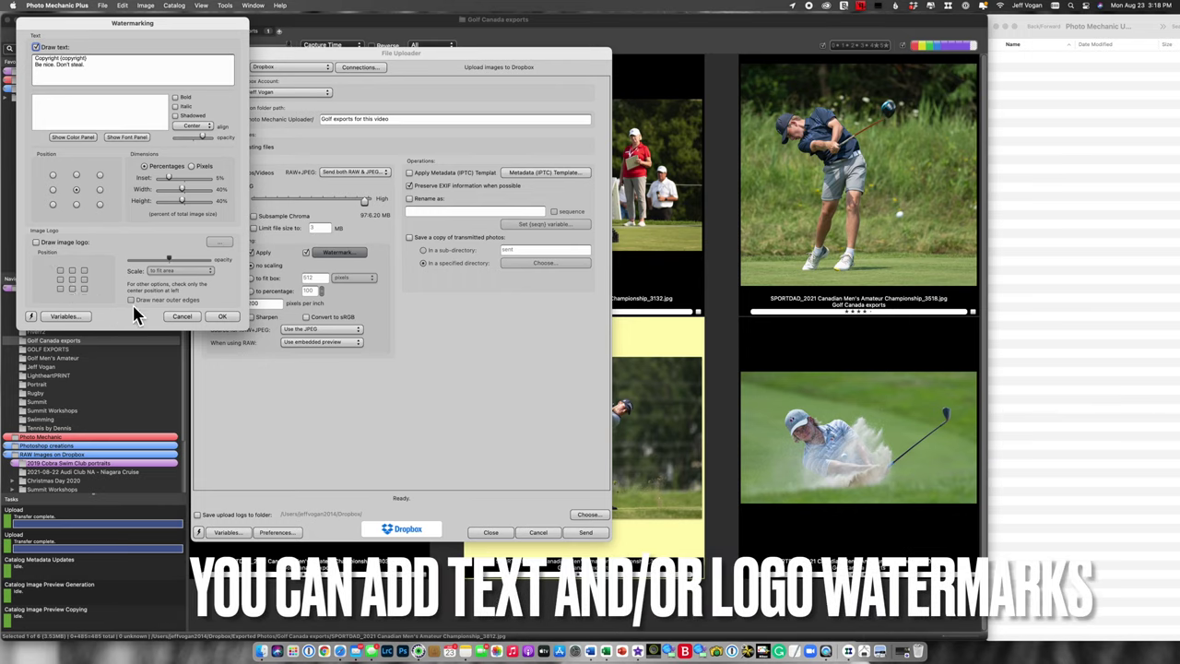
{"action": "left_click", "coordinate": [224, 319]}
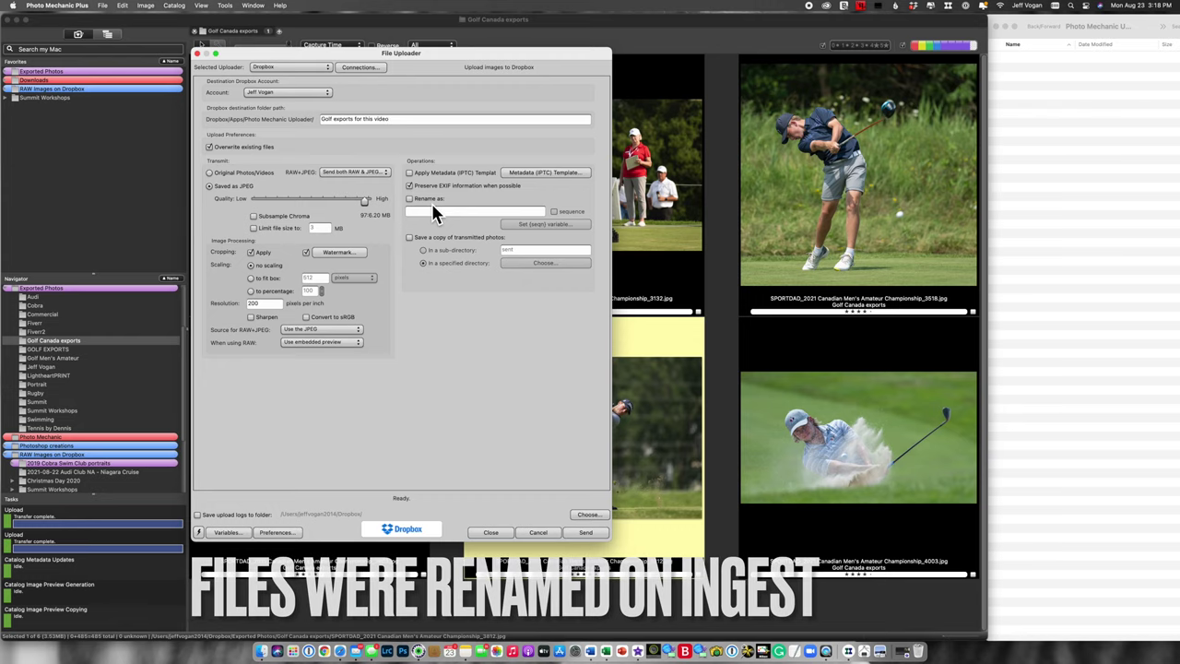
{"action": "left_click", "coordinate": [589, 533]}
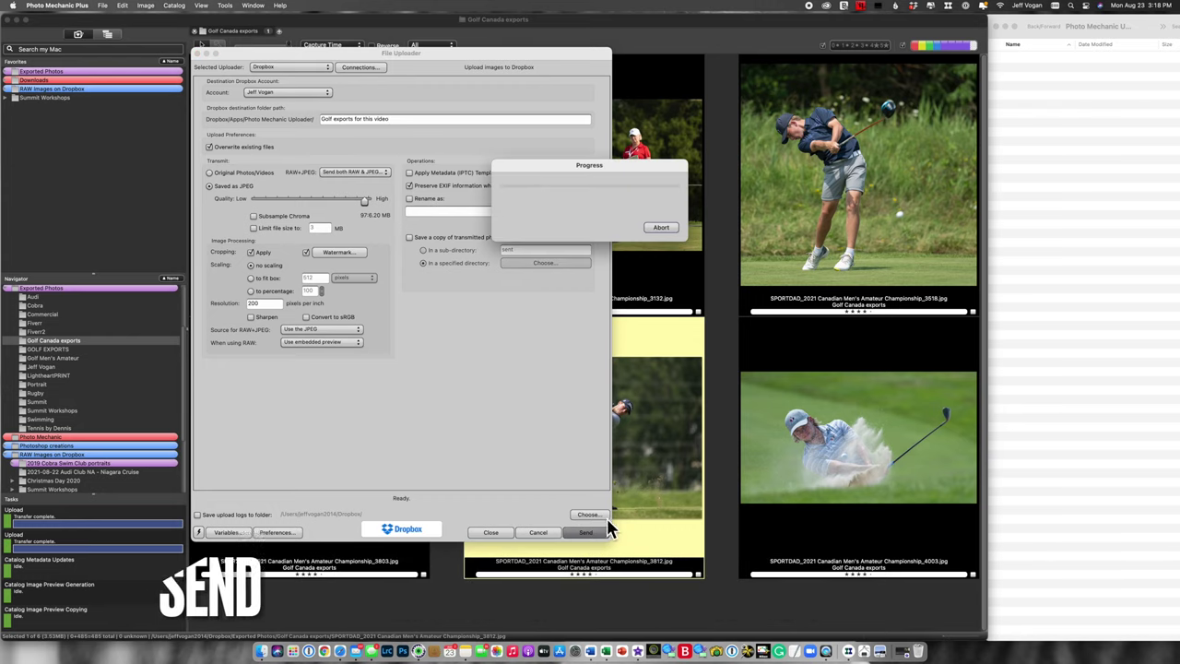
Open the uploaded 3812 JPG from the Golf exports folder to verify its watermark, then close it.
{"action": "left_click", "coordinate": [1042, 122]}
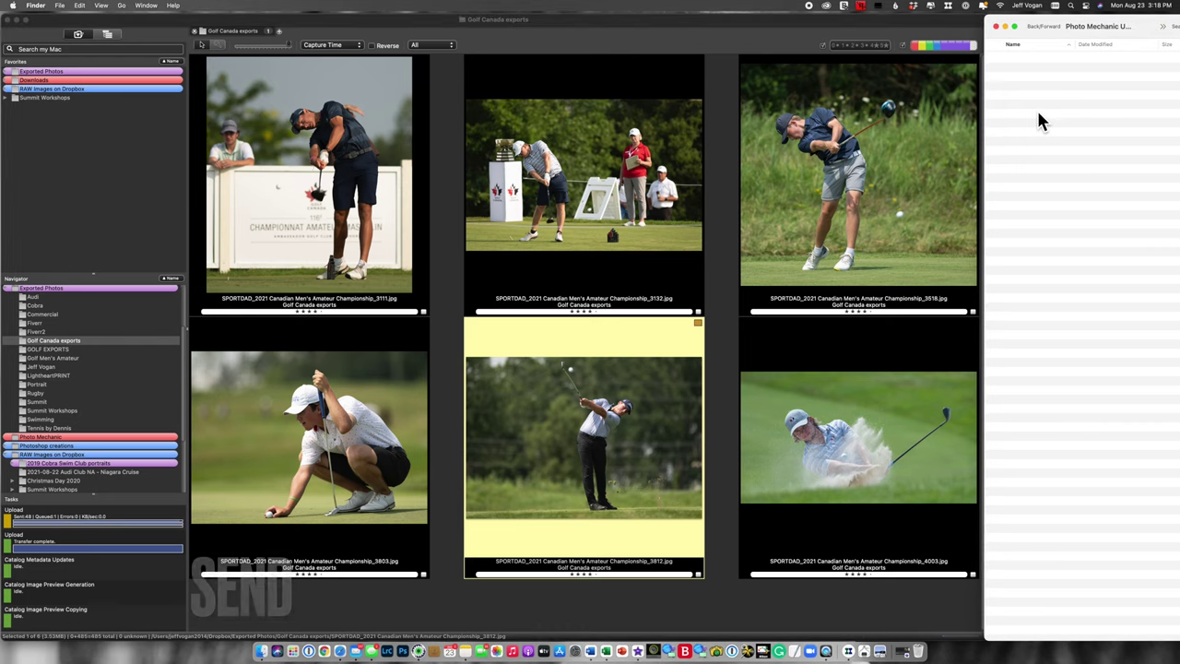
{"action": "left_click", "coordinate": [995, 58]}
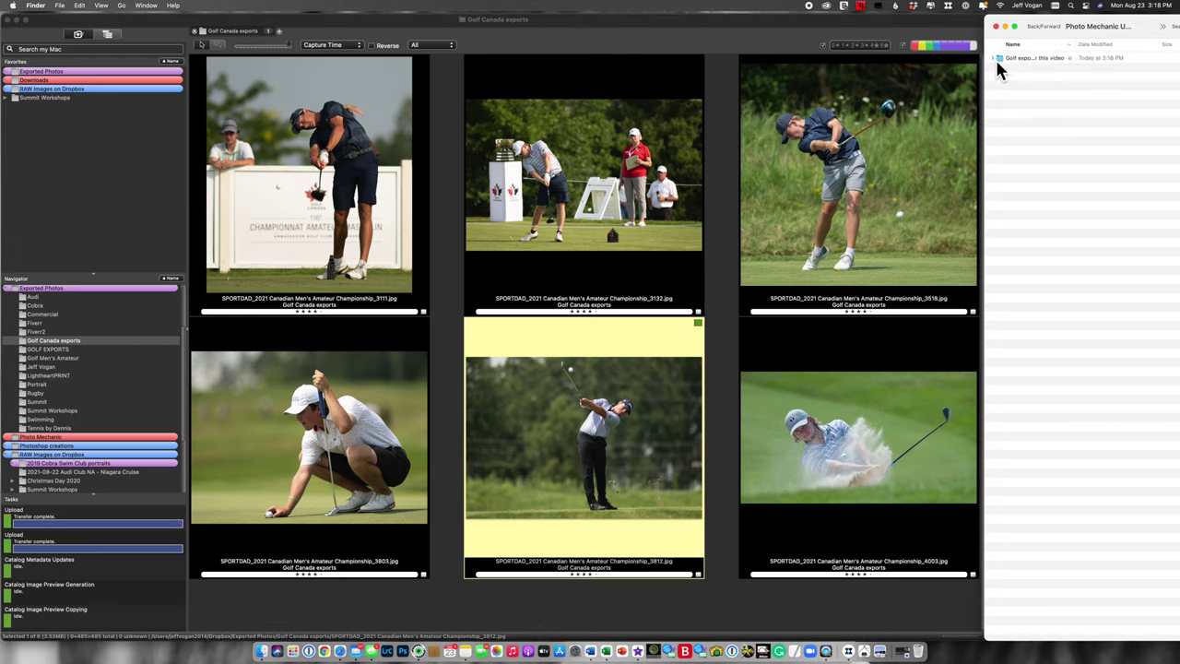
{"action": "double_click", "coordinate": [1031, 66]}
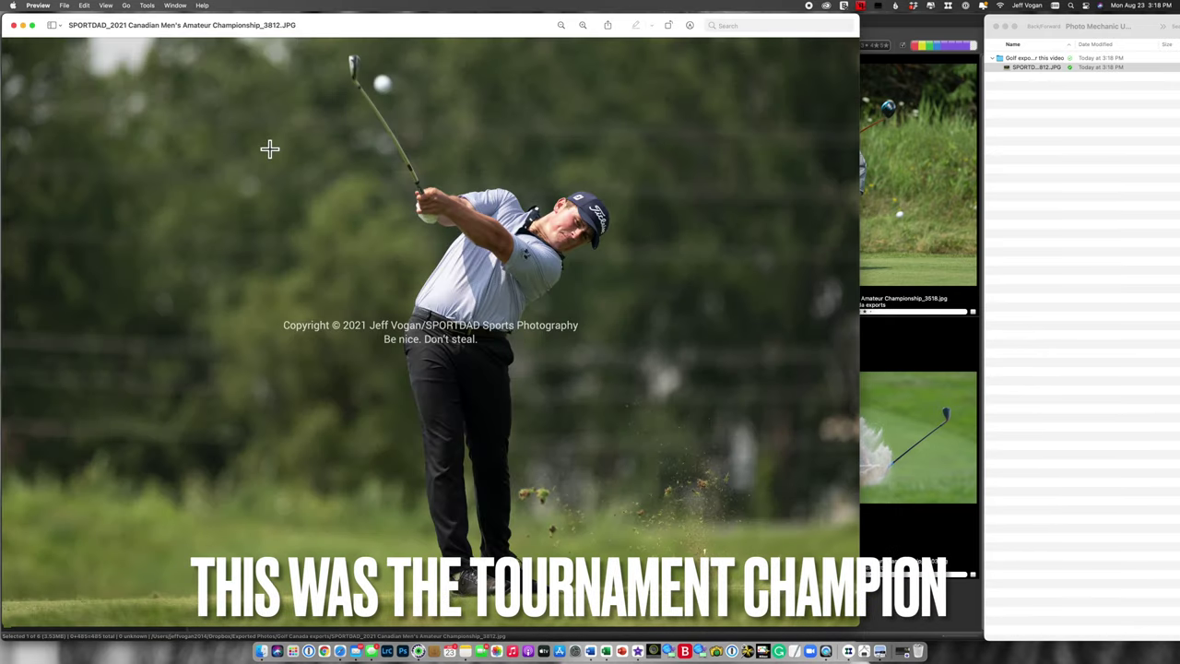
{"action": "left_click", "coordinate": [14, 26]}
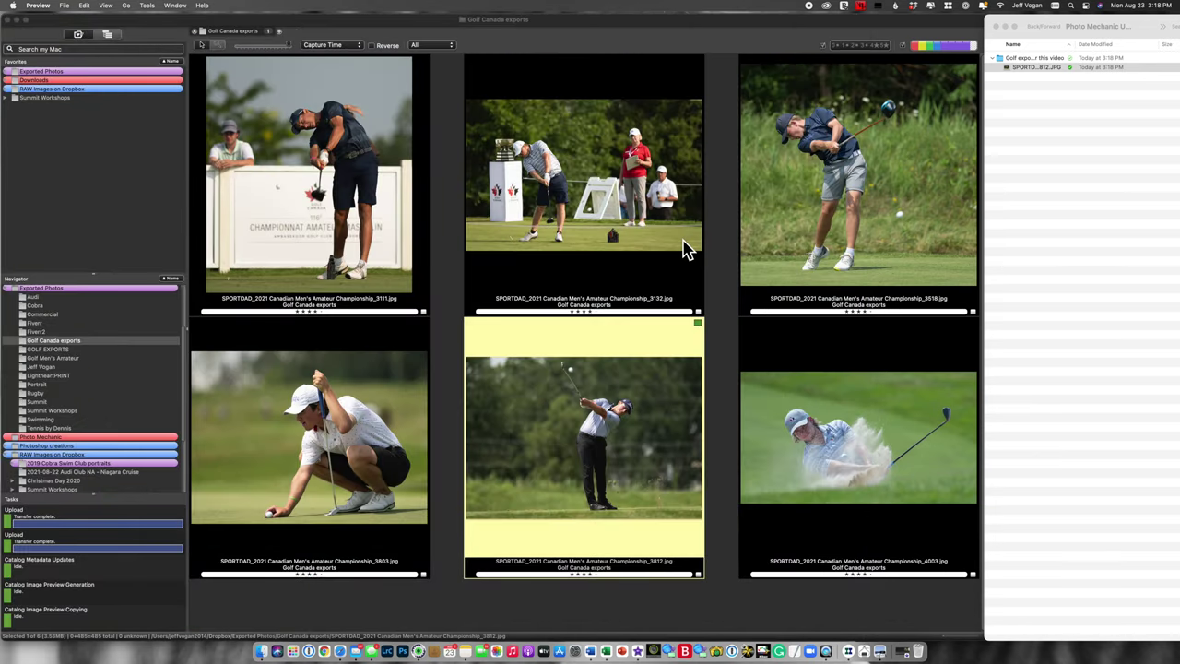
Select photo 3518, edit its caption in the metadata window, and upload it to Dropbox.
{"action": "left_click", "coordinate": [819, 193]}
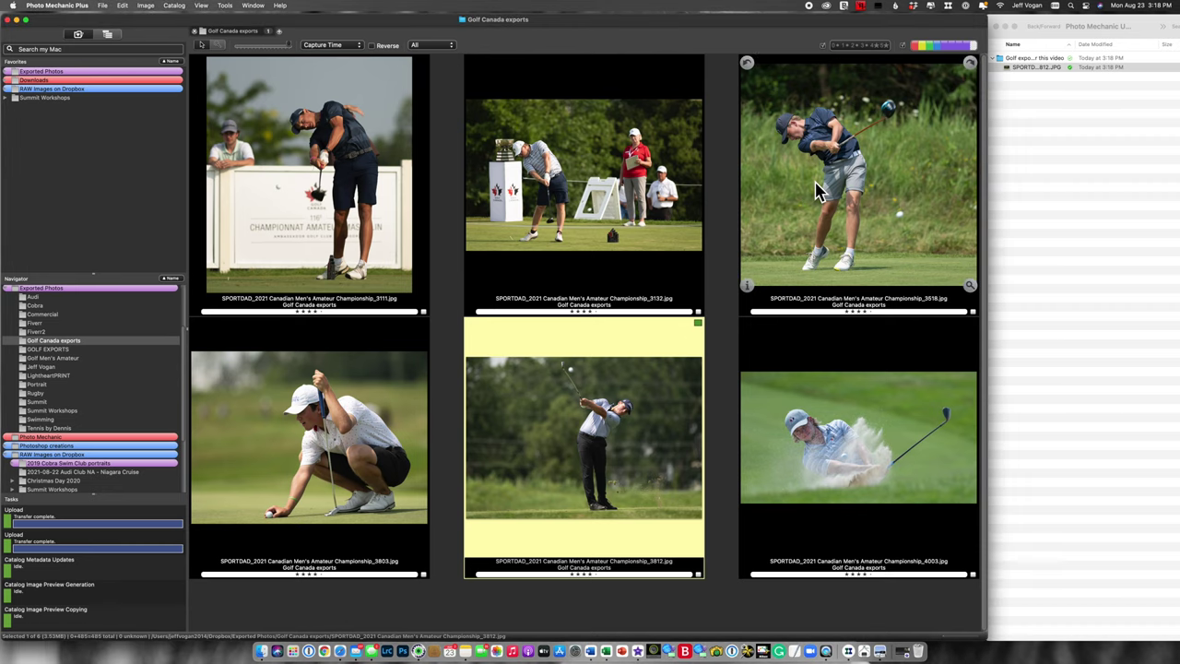
{"action": "left_click", "coordinate": [823, 203]}
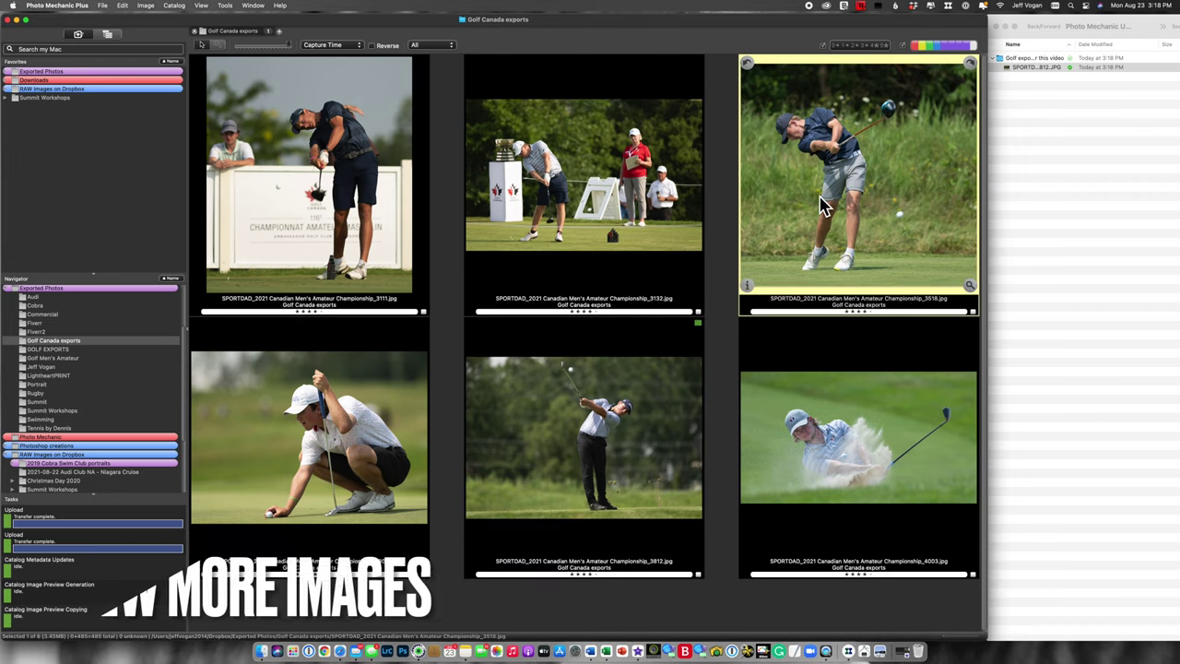
{"action": "left_click", "coordinate": [747, 287]}
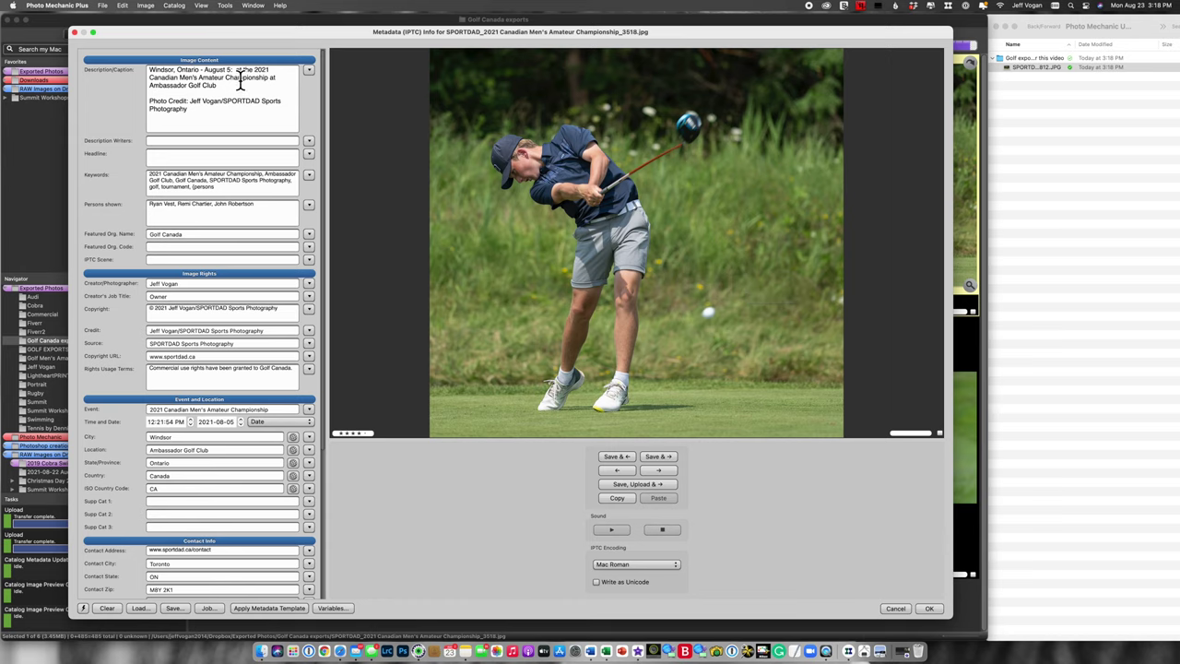
{"action": "type", "text": "A golfer"}
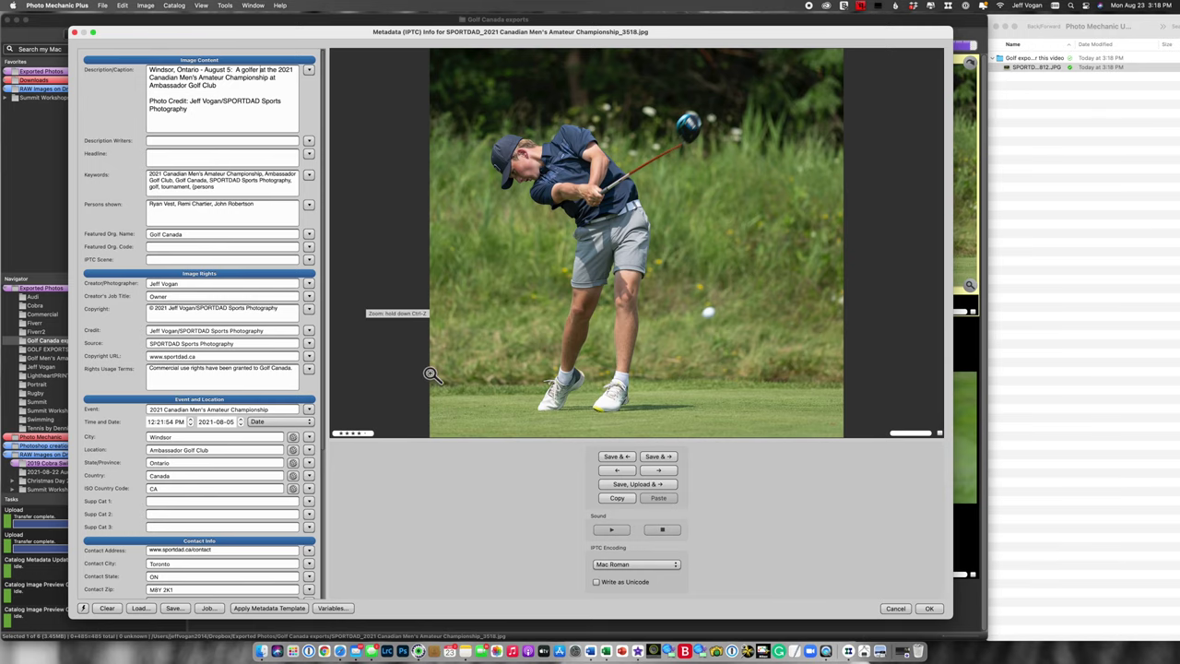
{"action": "left_click", "coordinate": [630, 489]}
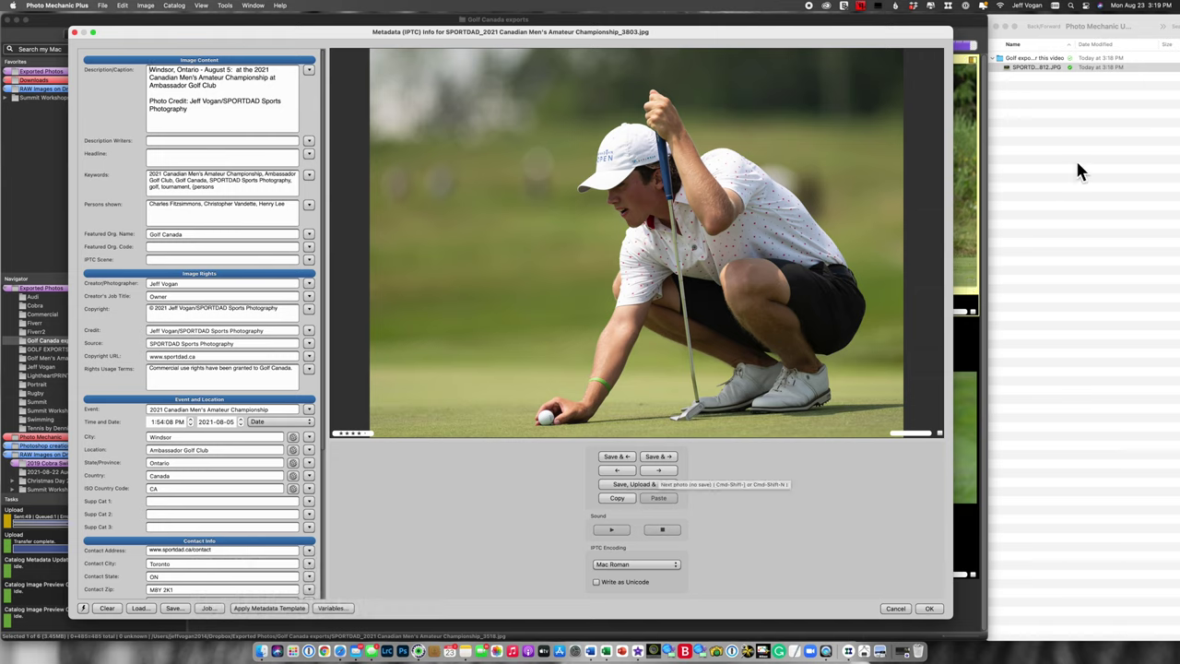
Check the uploaded 3518 JPG, then close its viewer and the metadata window.
{"action": "left_click", "coordinate": [1027, 69]}
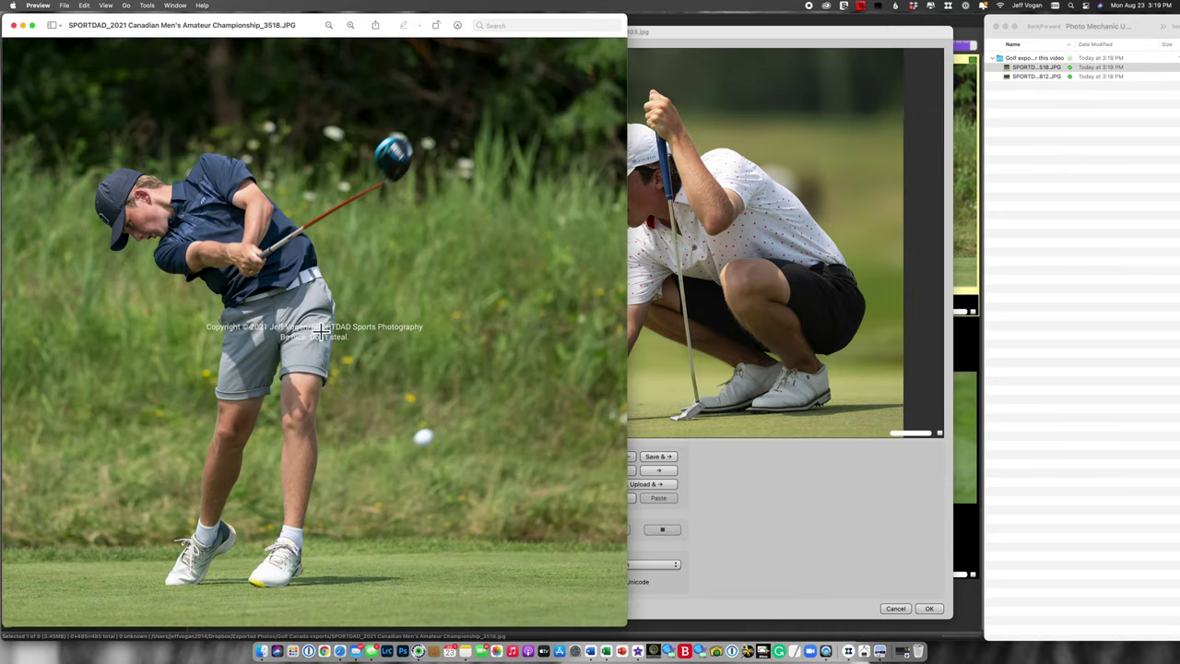
{"action": "left_click", "coordinate": [13, 25]}
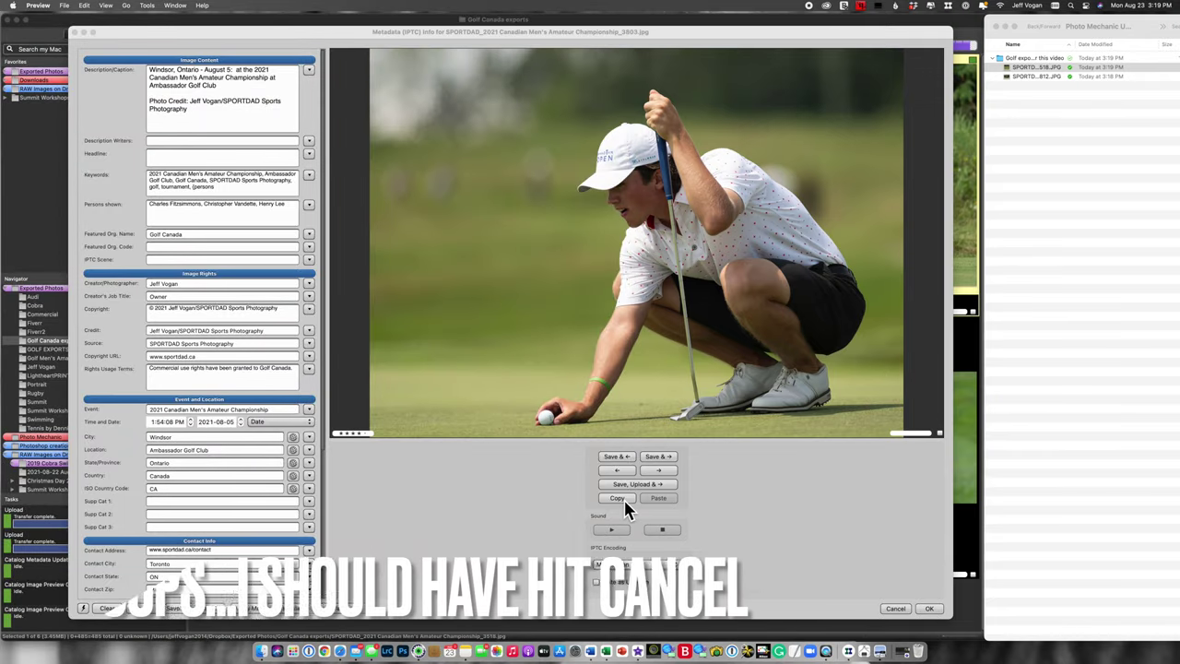
{"action": "left_click", "coordinate": [657, 458]}
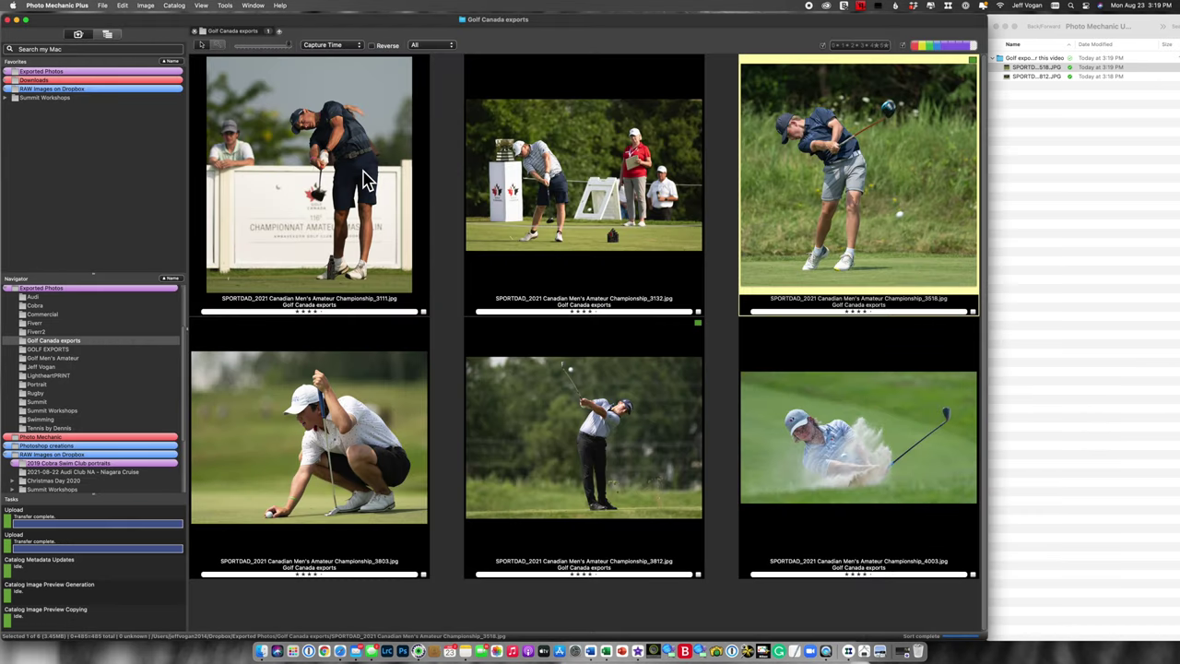
Select all six golf photos and send them to Dropbox with Cmd+U uploader.
{"action": "key", "text": "super+a"}
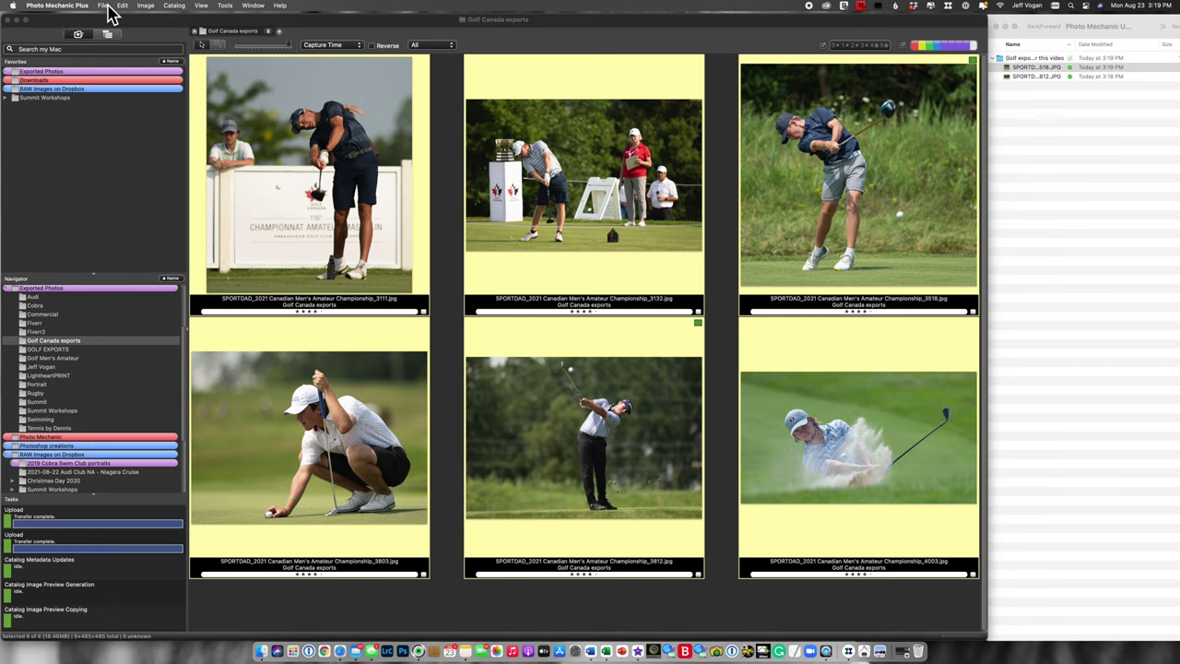
{"action": "key", "text": "super+u"}
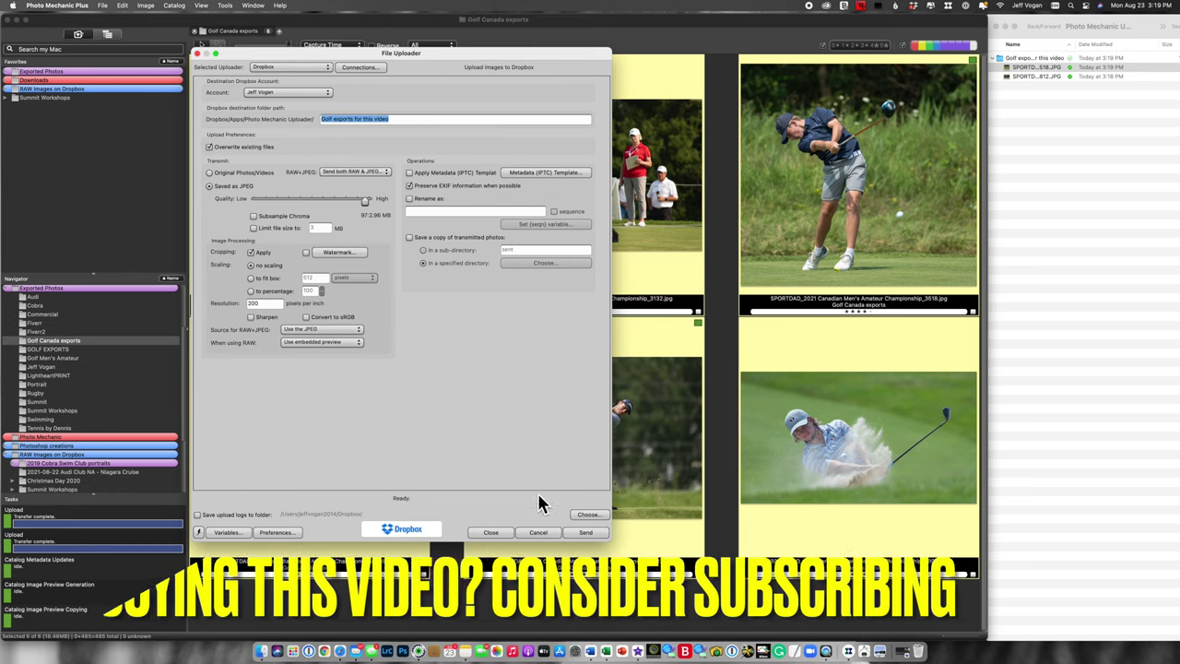
{"action": "left_click", "coordinate": [596, 532]}
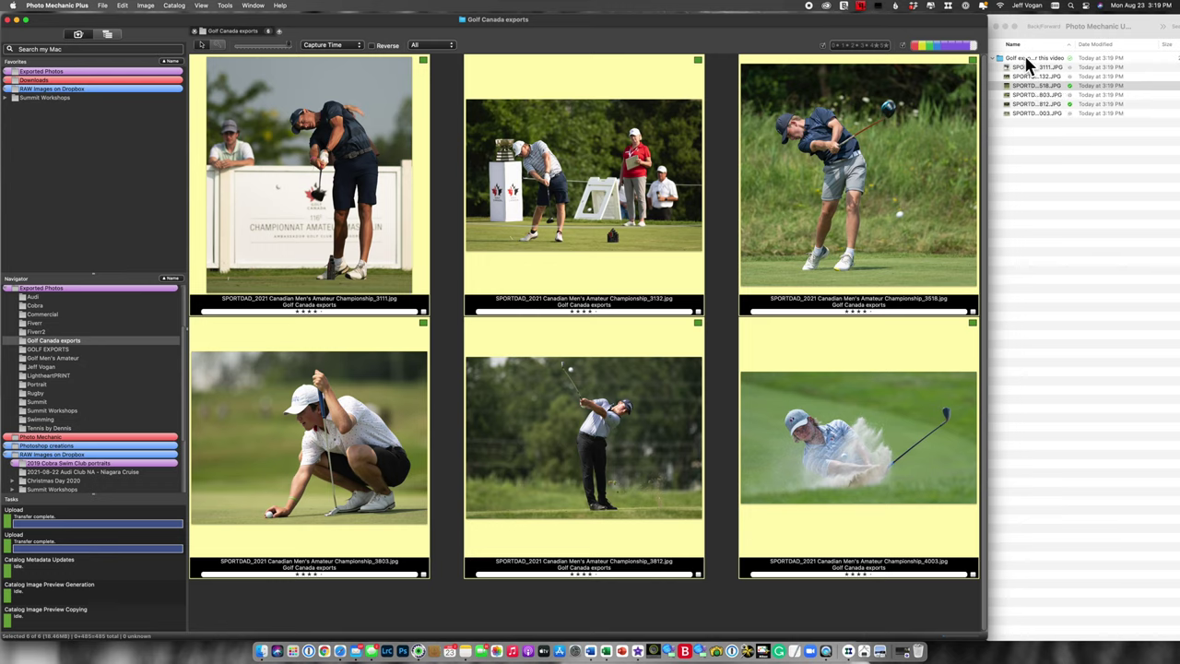
{"action": "double_click", "coordinate": [1028, 105]}
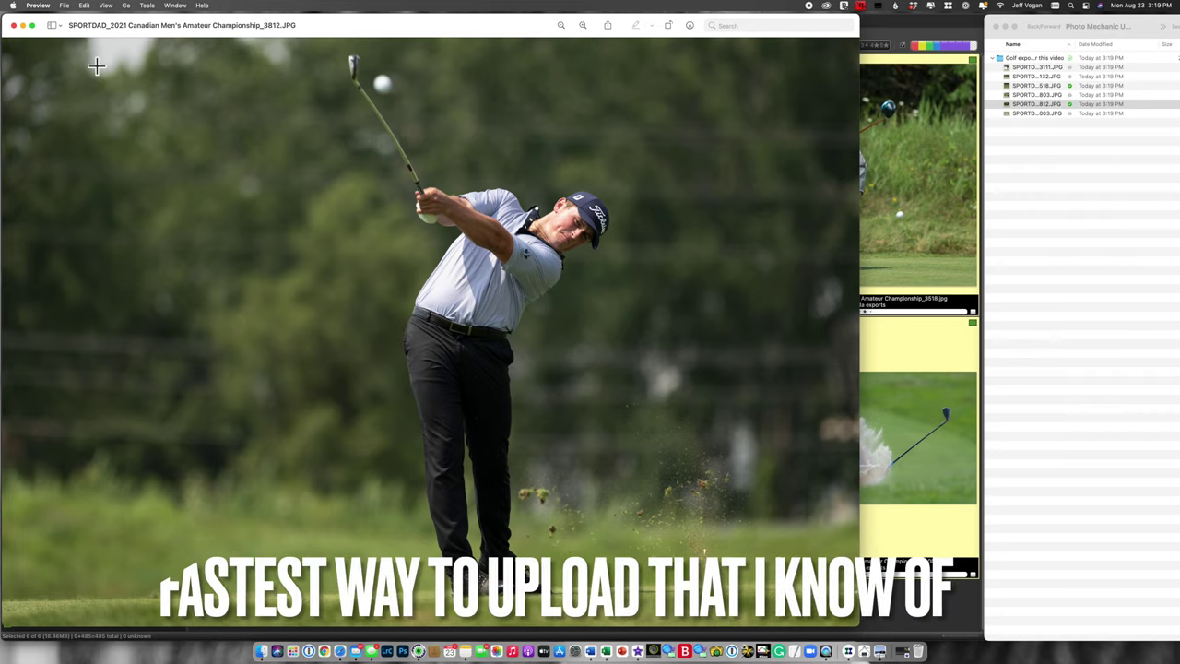
{"action": "left_click", "coordinate": [13, 26]}
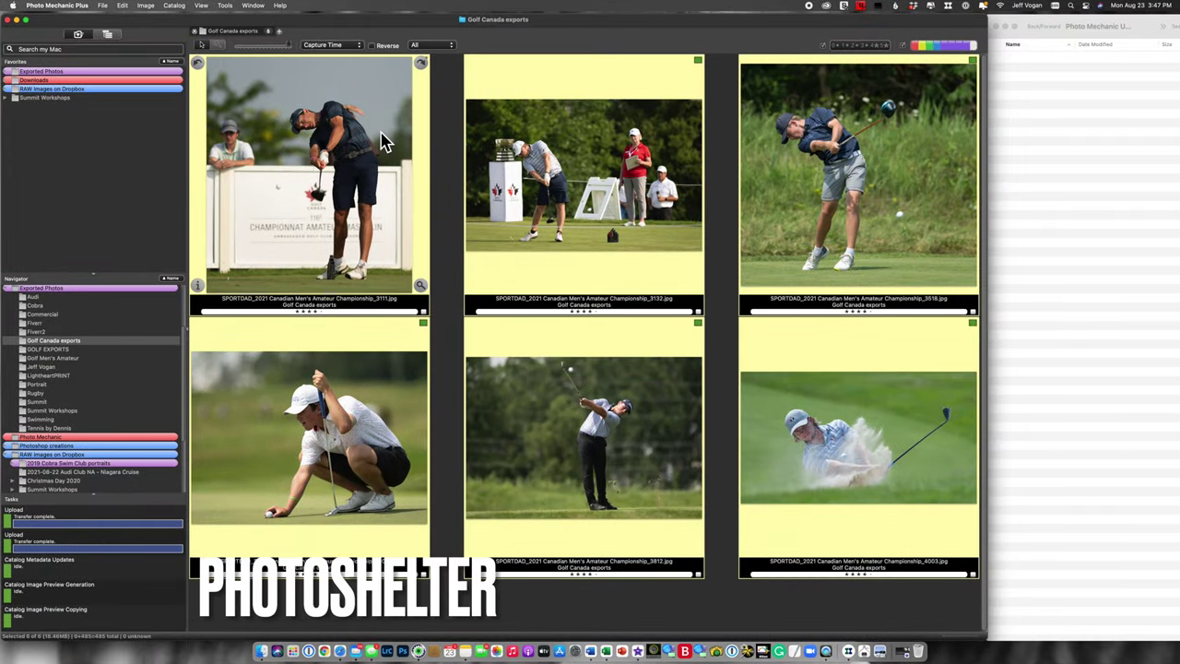
Upload through PhotoShelter as unlisted into the Amateur Championships 2021 Canadian Men's Amateur gallery.
{"action": "key", "text": "super+u"}
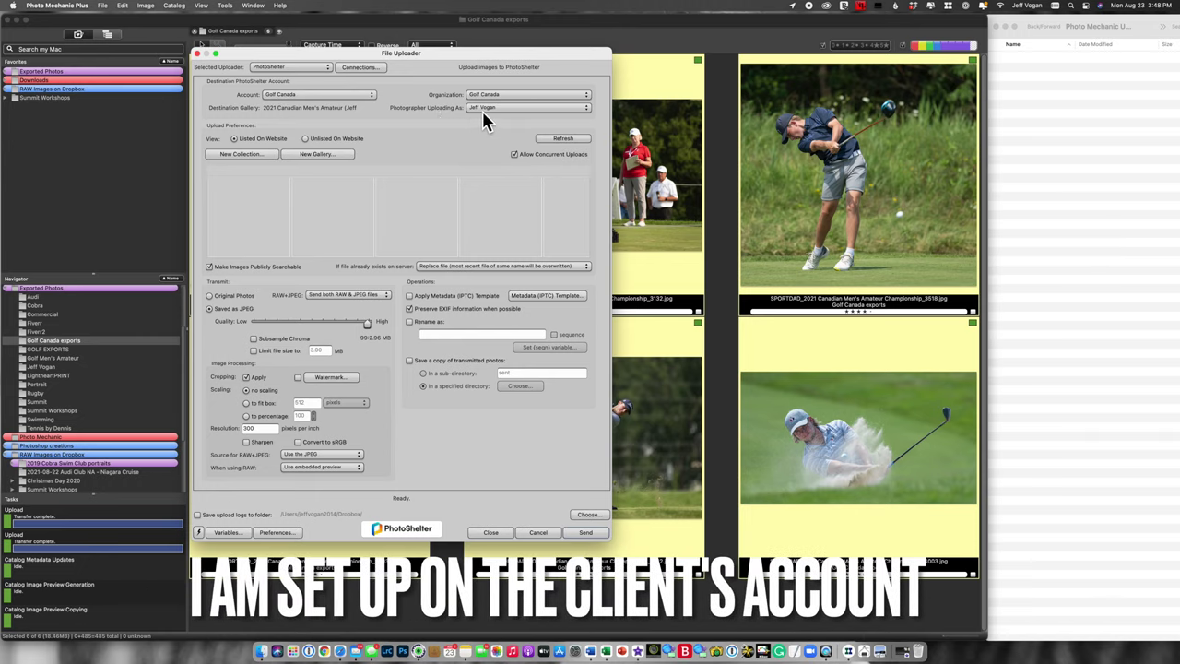
{"action": "left_click", "coordinate": [307, 139]}
{"action": "scroll", "coordinate": [262, 208], "scroll_direction": "down", "scroll_amount": 15}
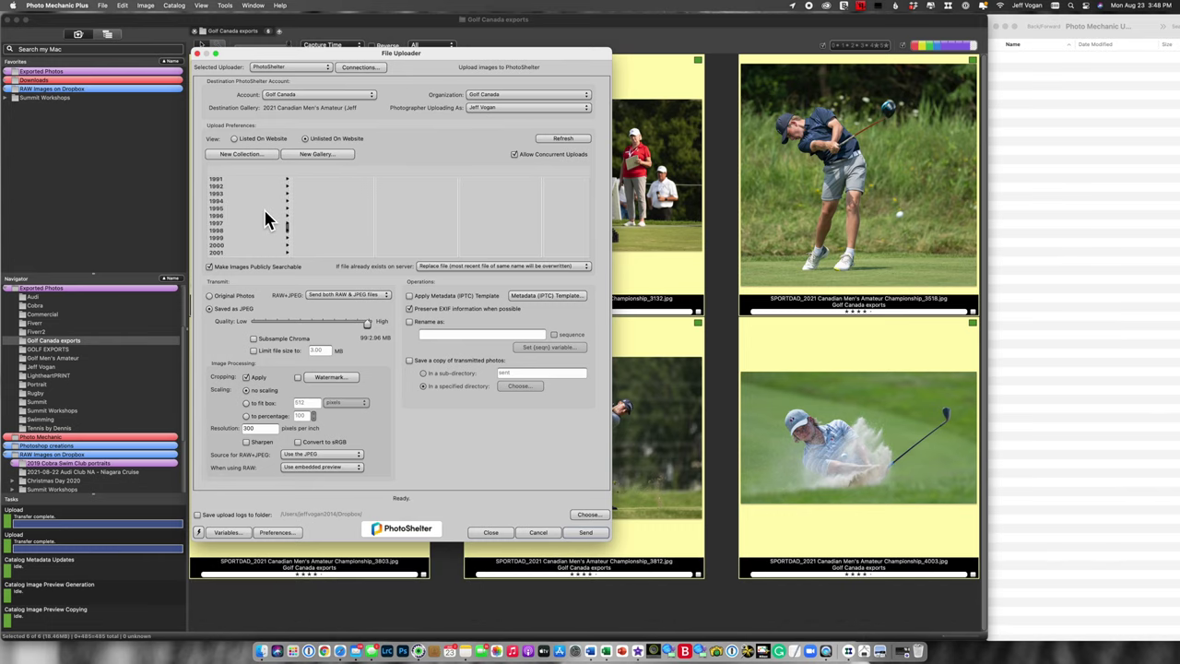
{"action": "scroll", "coordinate": [254, 203], "scroll_direction": "down", "scroll_amount": 5}
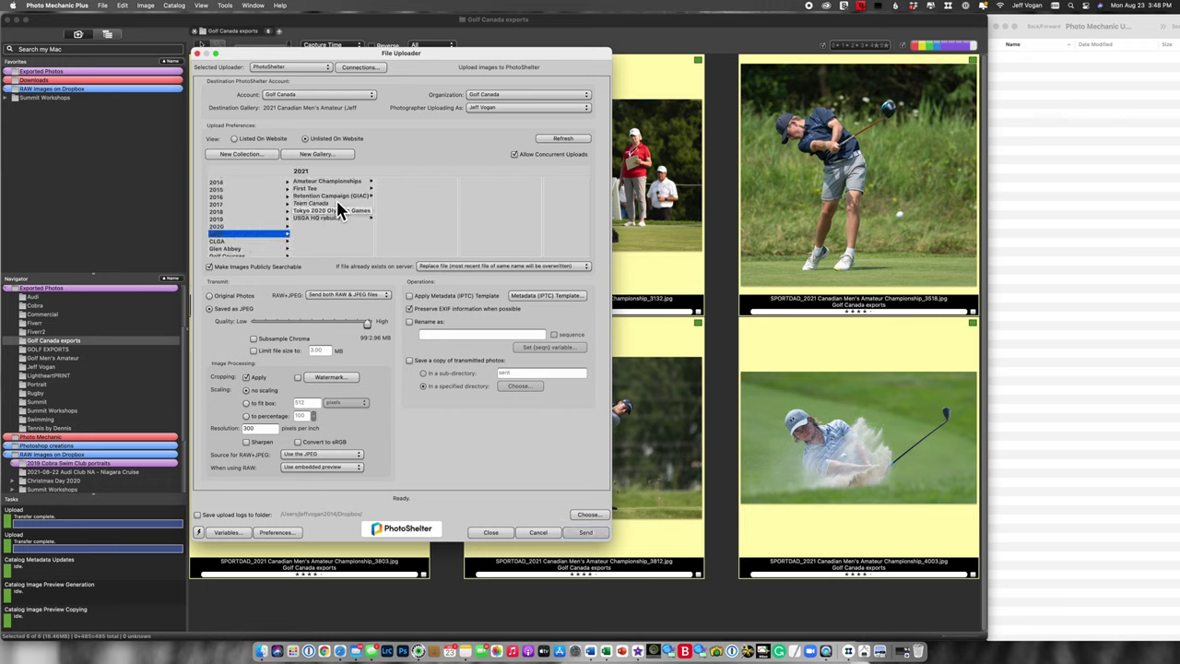
{"action": "left_click", "coordinate": [345, 182]}
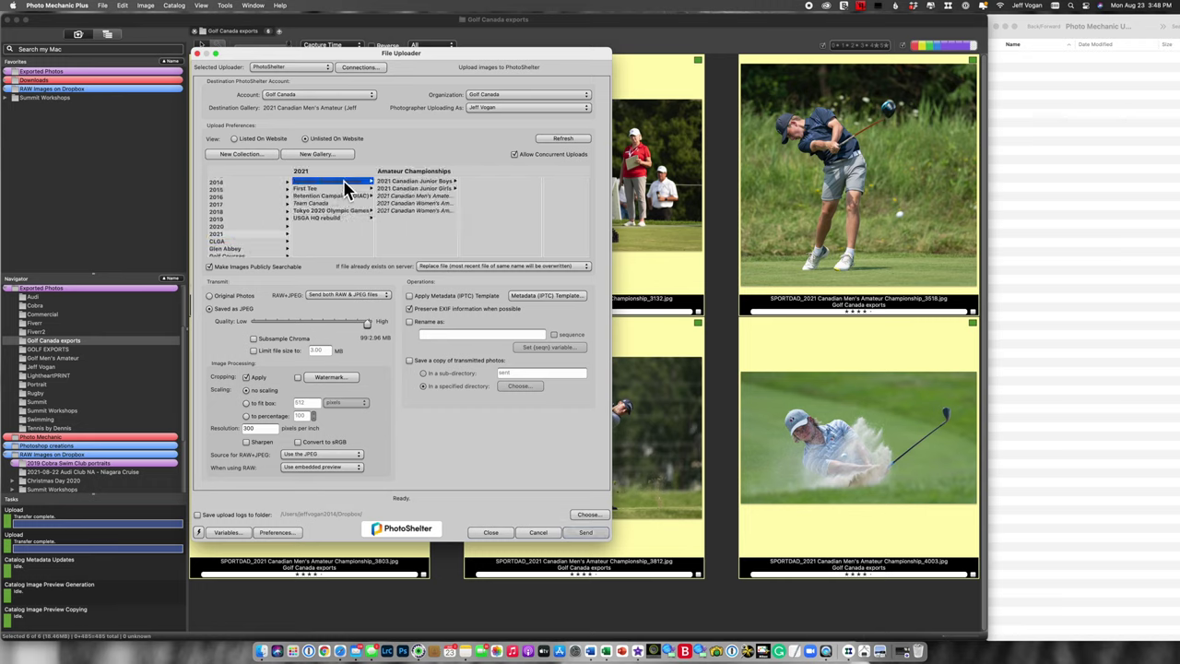
{"action": "left_click", "coordinate": [434, 197]}
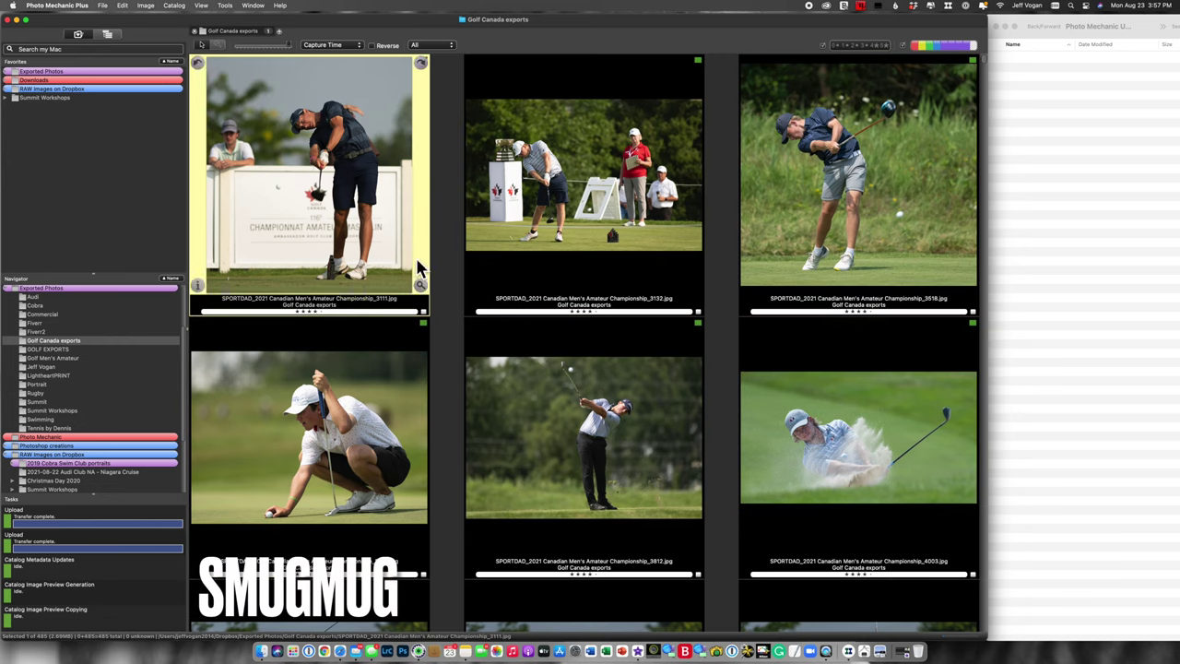
Select the first six photos and open the uploader with SmugMug as the service.
{"action": "left_click", "coordinate": [775, 426], "text": "shift"}
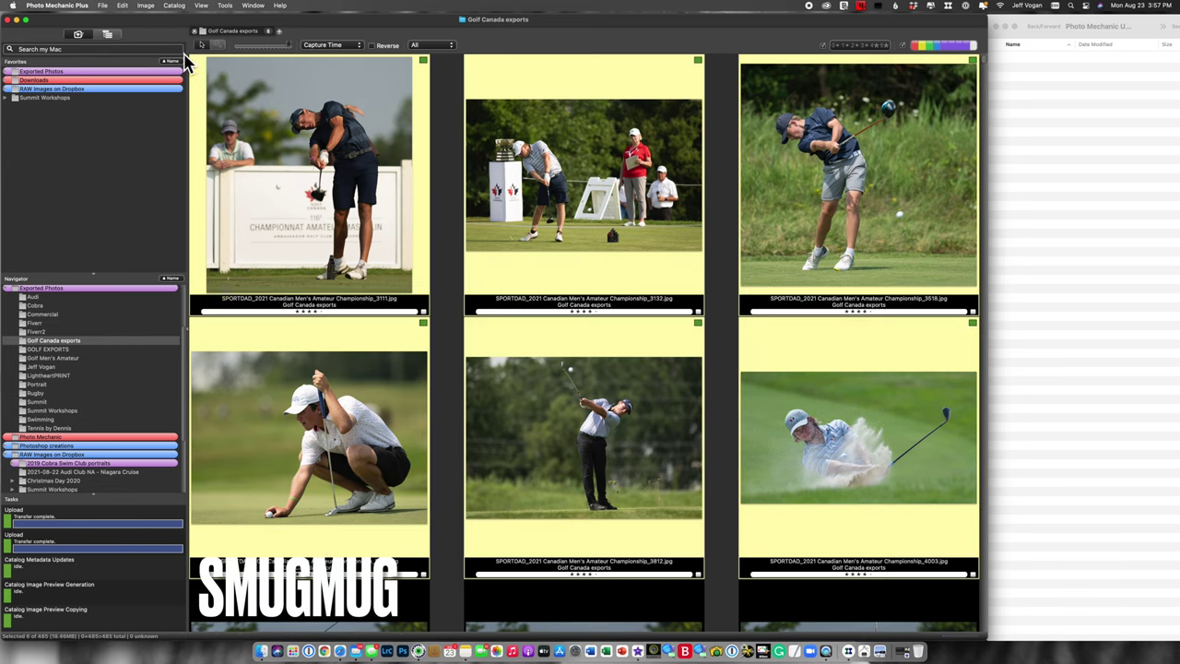
{"action": "left_click", "coordinate": [102, 5]}
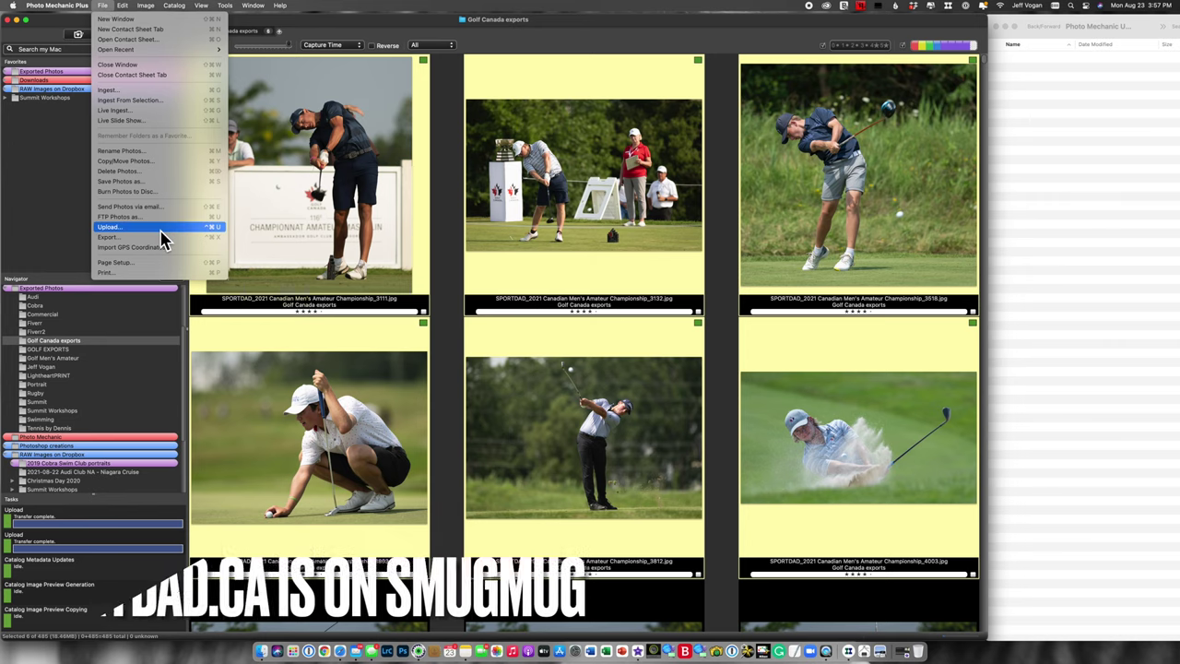
{"action": "left_click", "coordinate": [161, 231]}
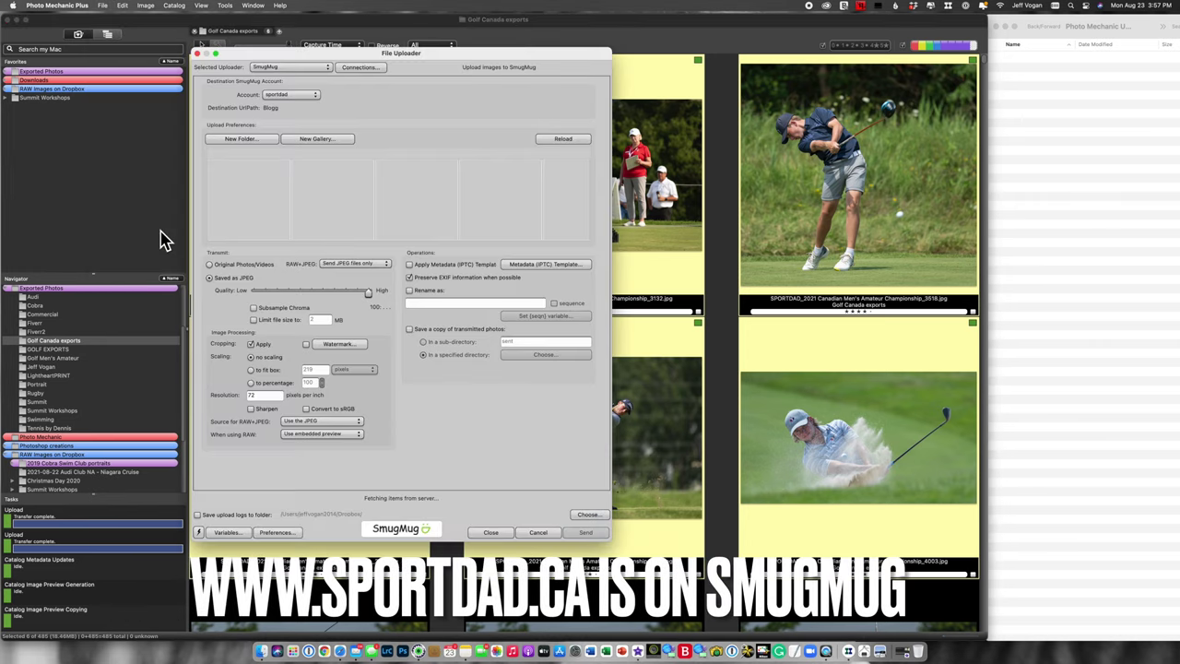
{"action": "left_click", "coordinate": [317, 70]}
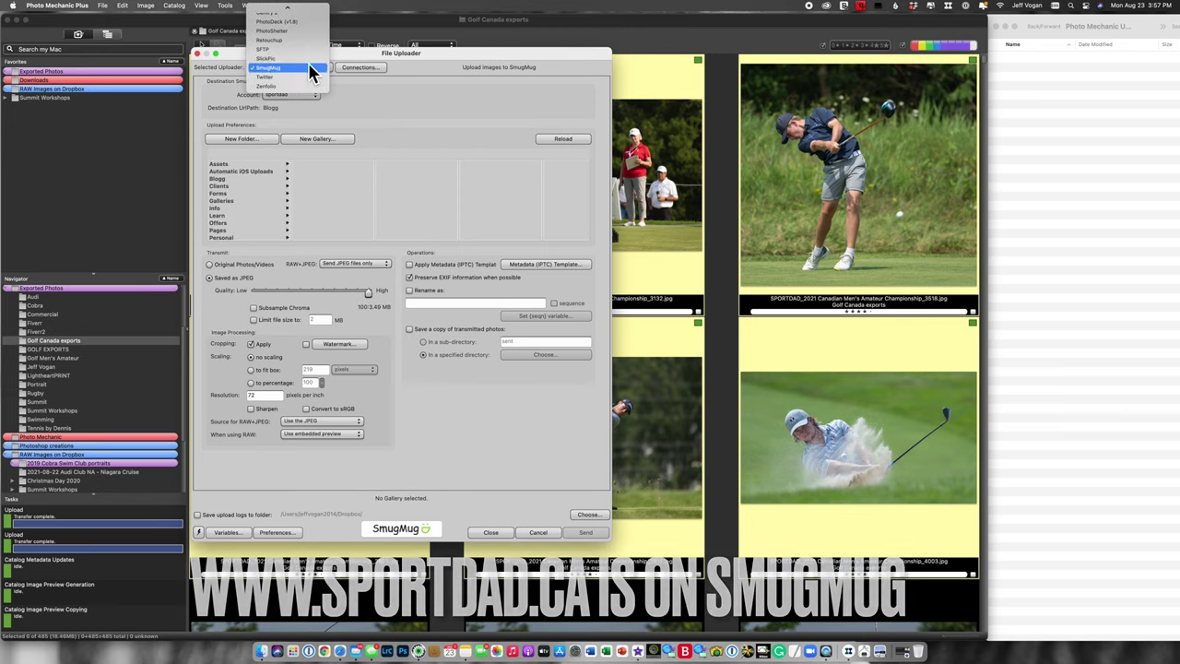
{"action": "left_click", "coordinate": [302, 68]}
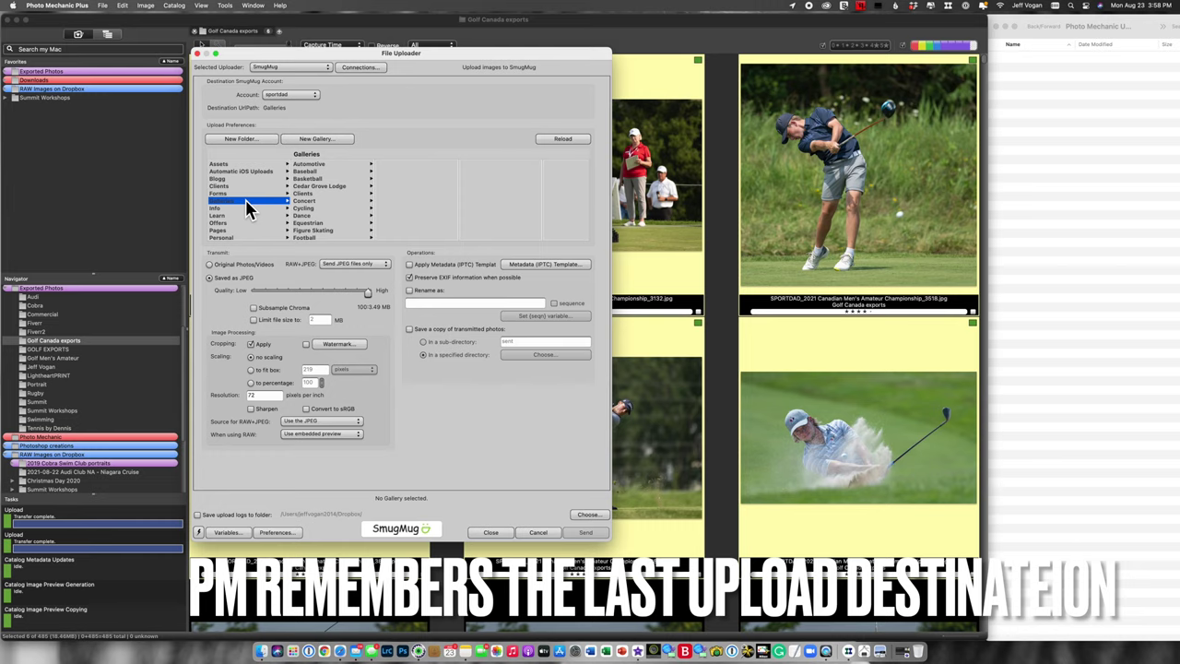
Target the Golf gallery '2021 Canadian Men's Amateur Championships' and close the uploader without sending.
{"action": "scroll", "coordinate": [326, 204], "scroll_direction": "down", "scroll_amount": 3}
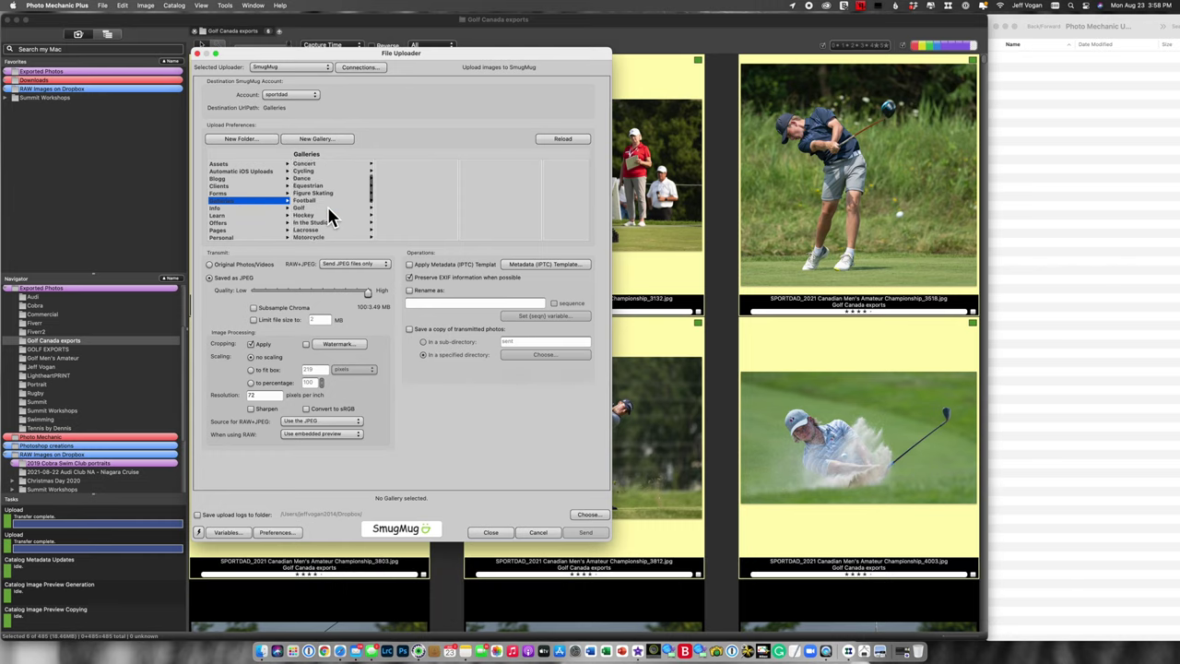
{"action": "left_click", "coordinate": [318, 202]}
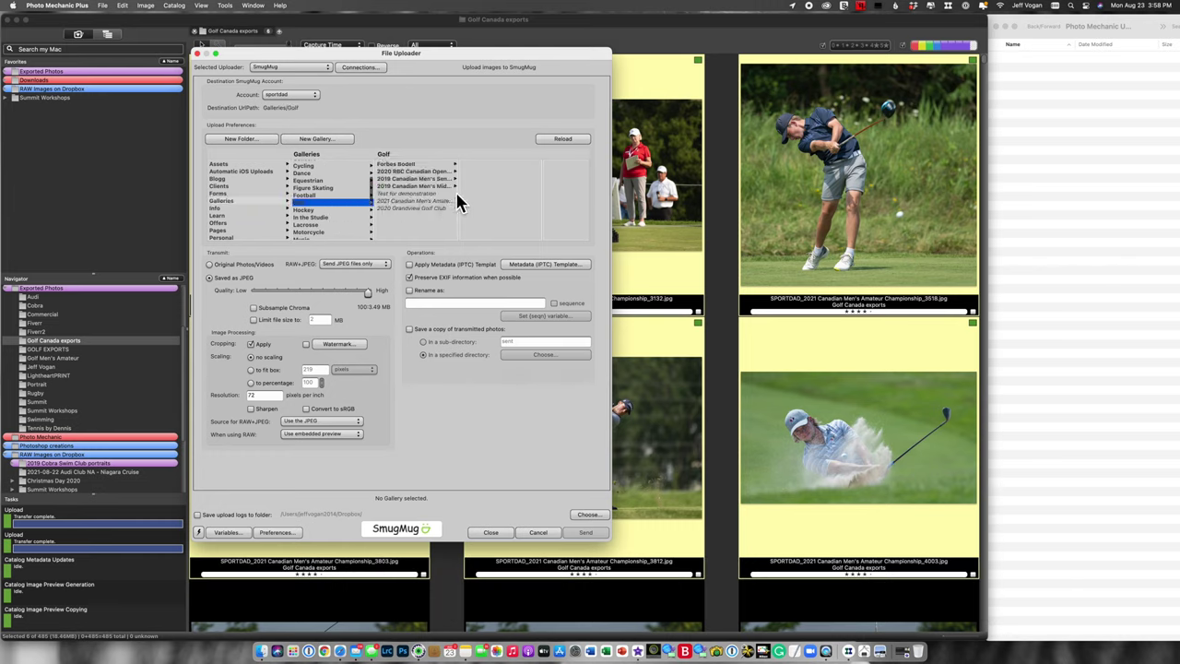
{"action": "left_click", "coordinate": [424, 202]}
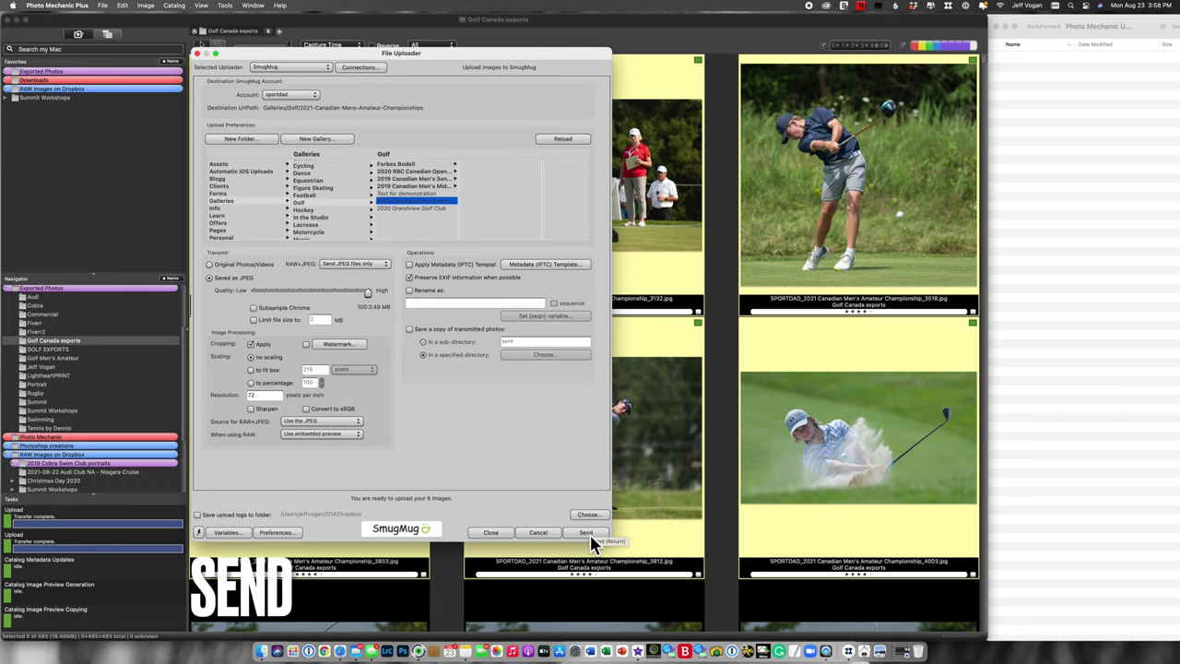
{"action": "left_click", "coordinate": [498, 534]}
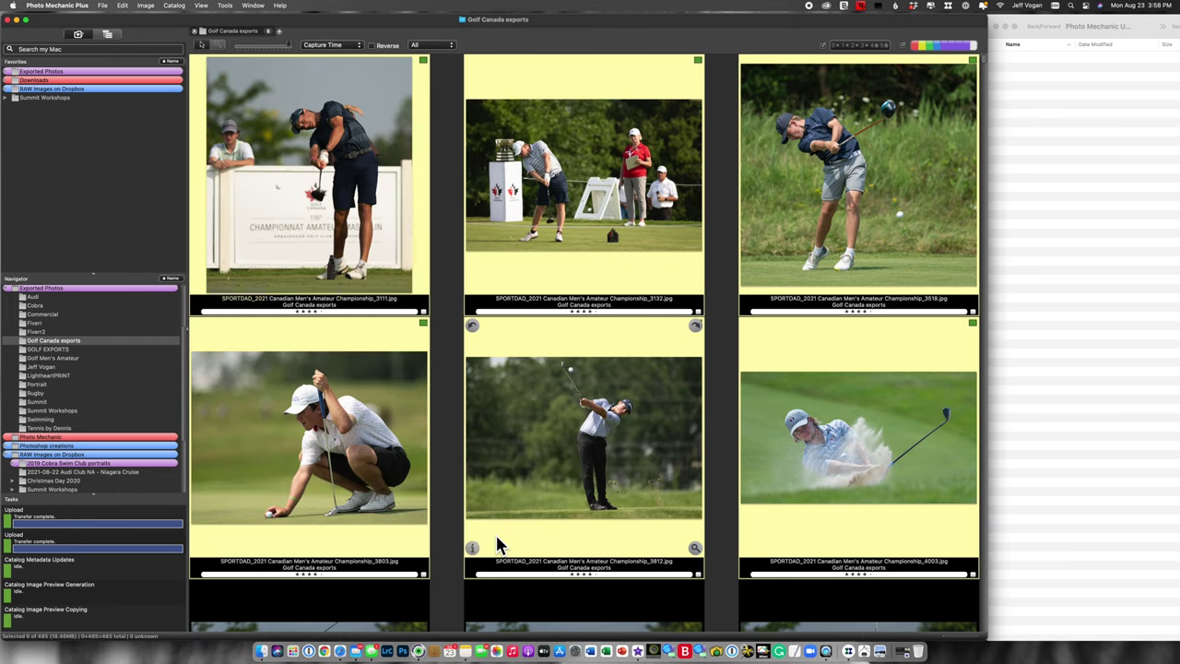
{"action": "key", "text": "super+shift+u"}
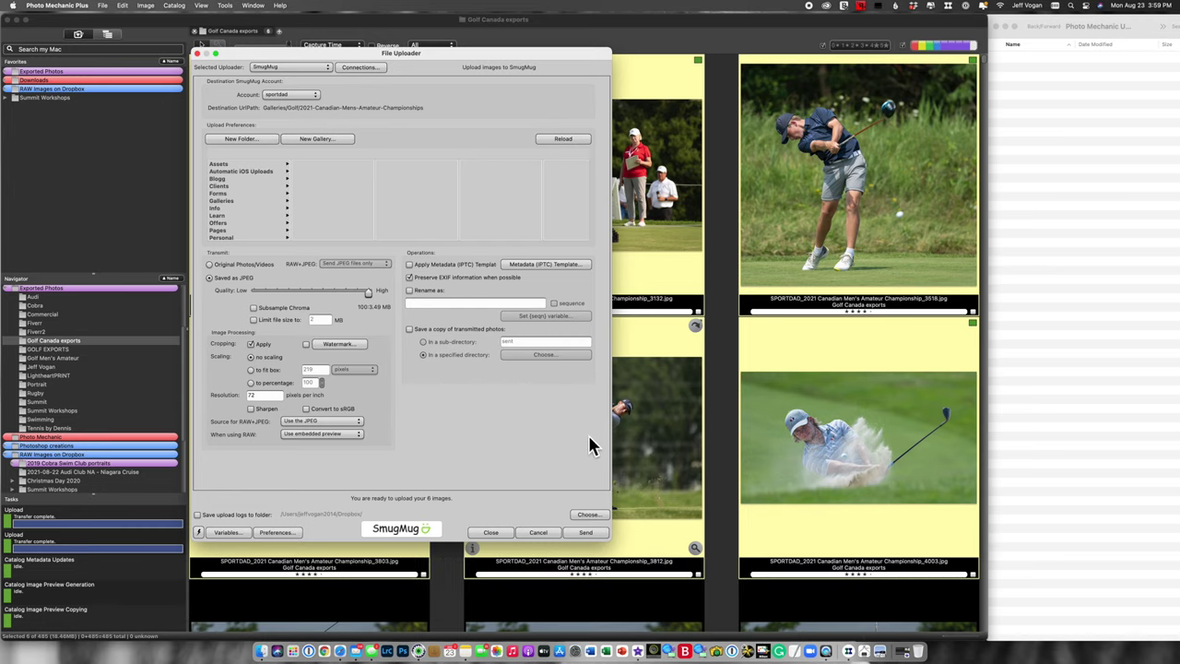
{"action": "key", "text": "Escape"}
{"action": "scroll", "coordinate": [600, 475], "scroll_direction": "up", "scroll_amount": 15}
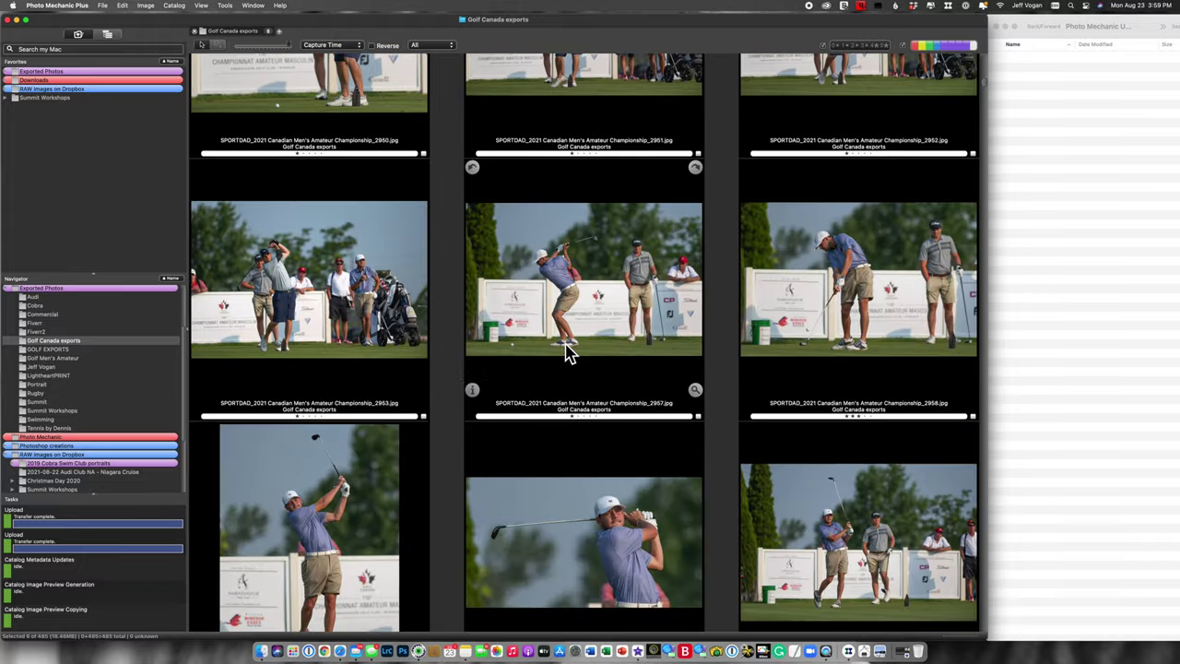
{"action": "scroll", "coordinate": [567, 353], "scroll_direction": "down", "scroll_amount": 5}
{"action": "left_click", "coordinate": [568, 353]}
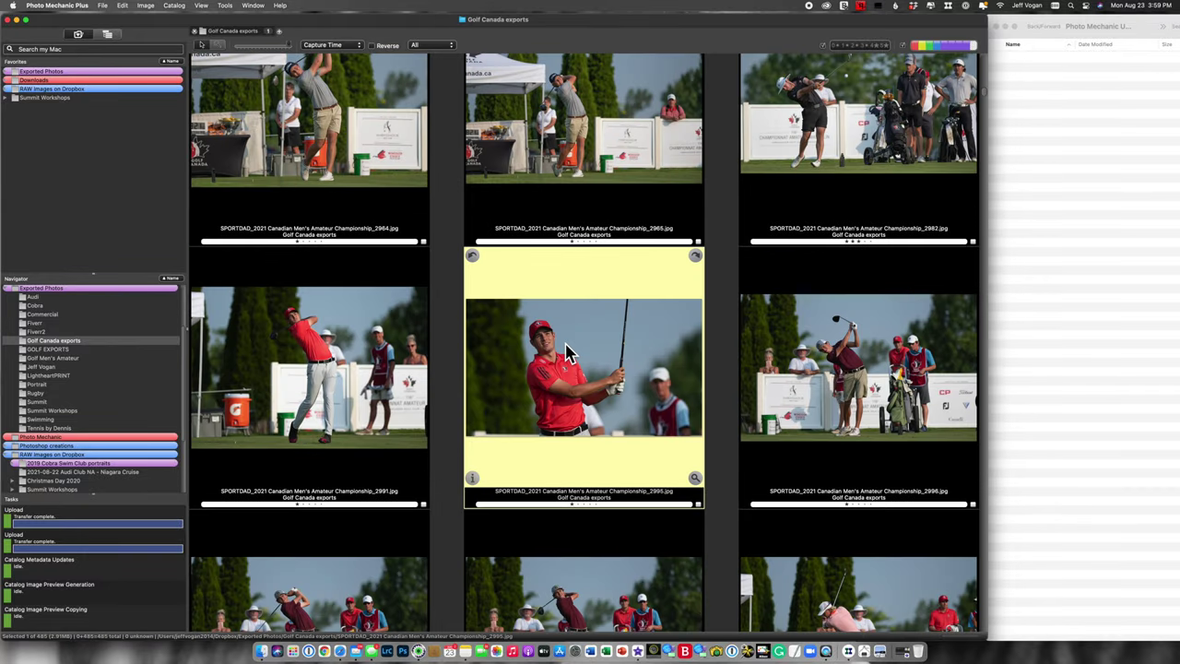
{"action": "key", "text": "super+u"}
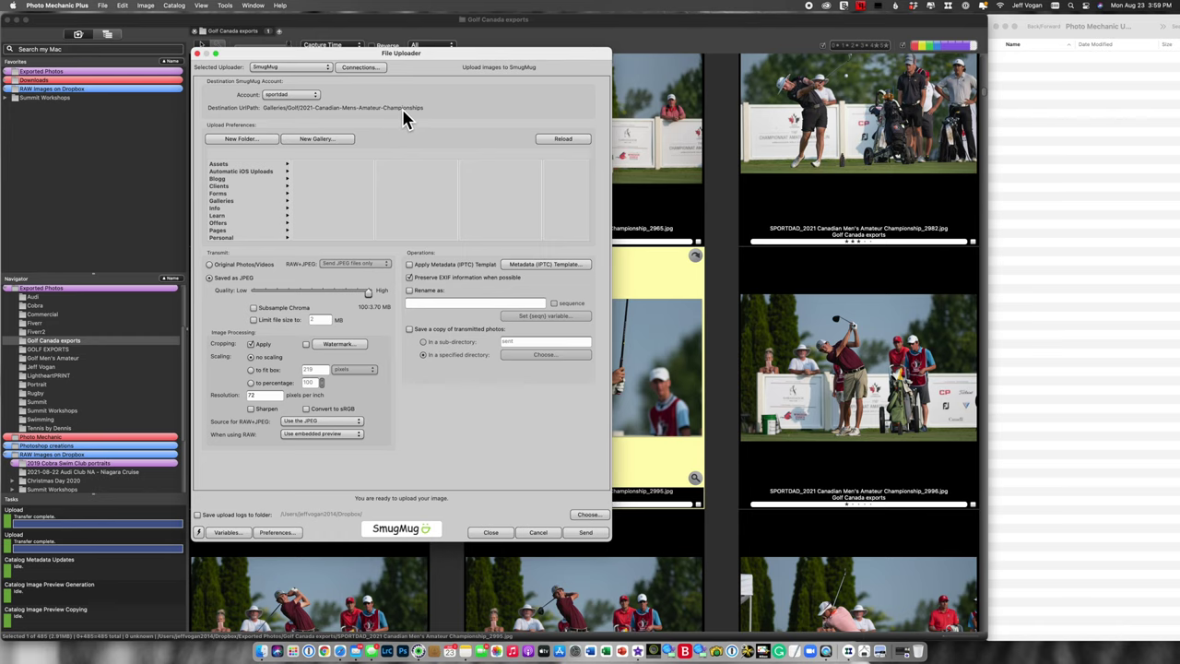
{"action": "key", "text": "Escape"}
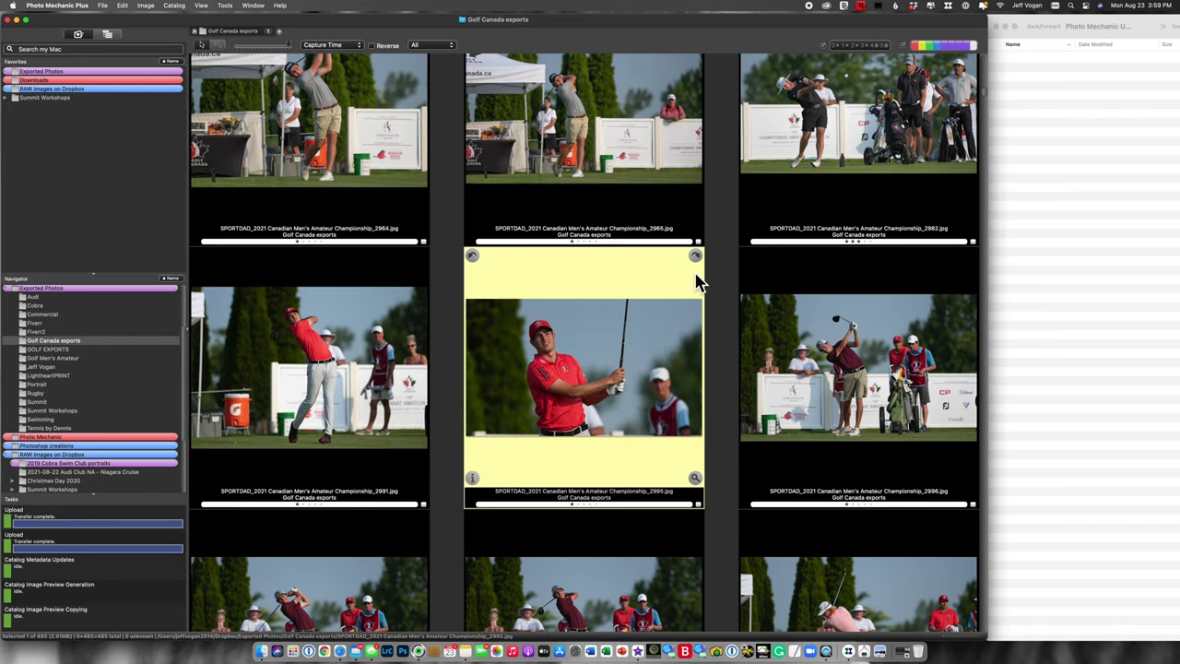
{"action": "left_click", "coordinate": [478, 478]}
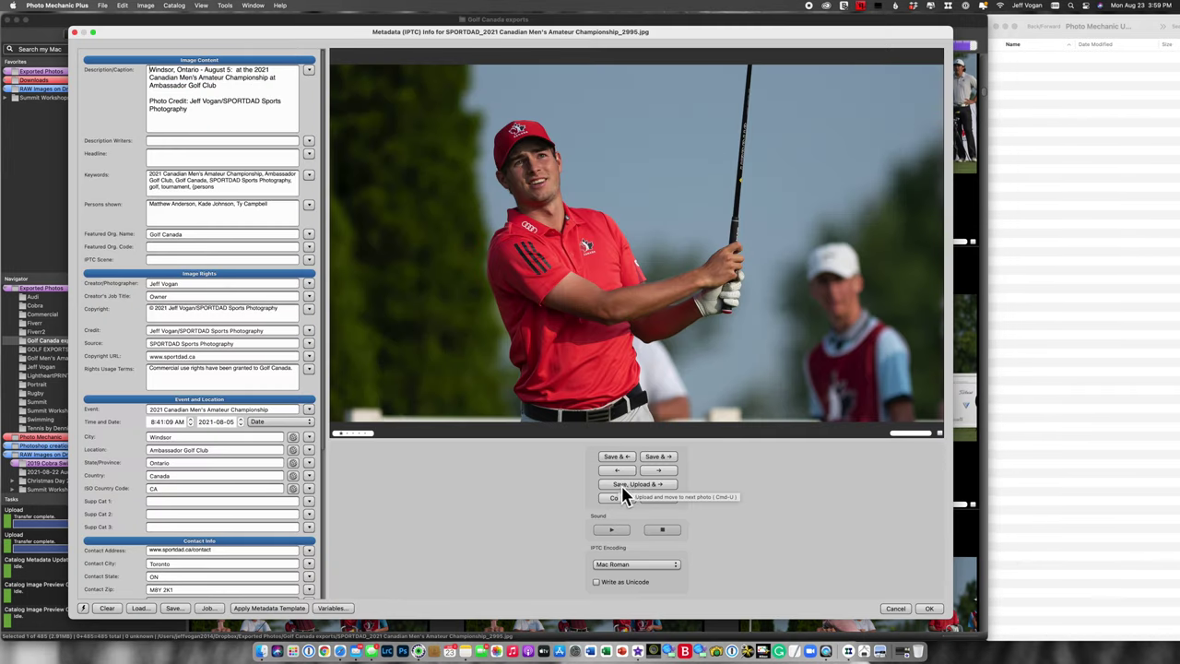
Upload the captioned championship photos one after another from the IPTC Info dialog.
{"action": "left_click", "coordinate": [625, 486]}
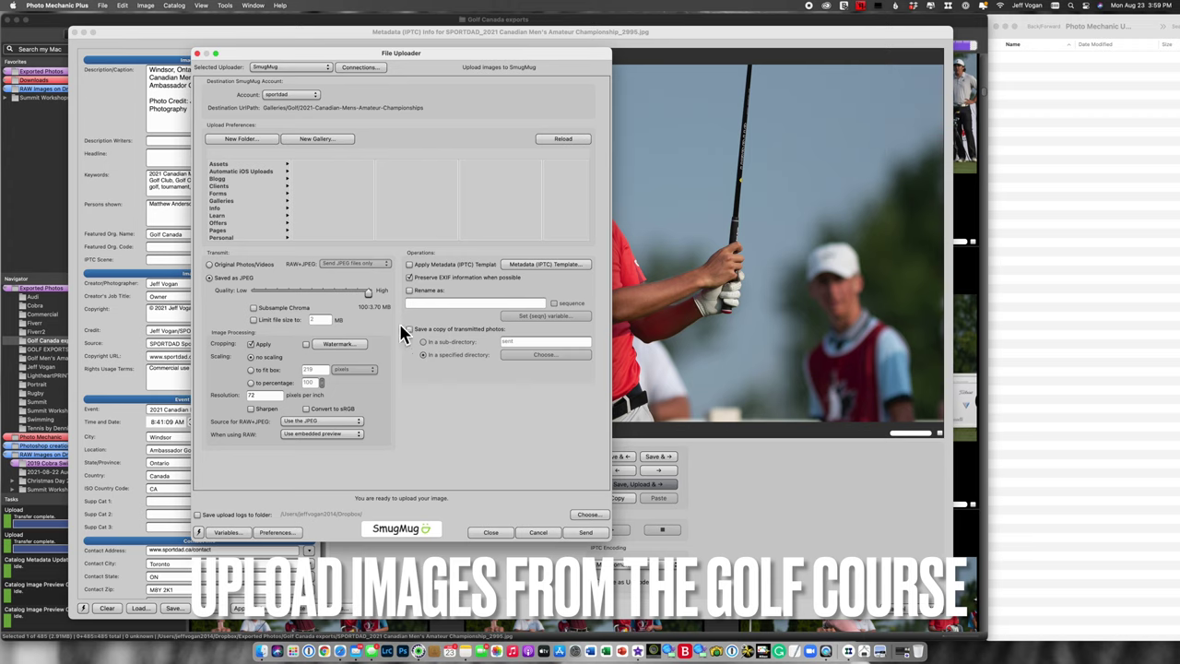
{"action": "left_click", "coordinate": [599, 533]}
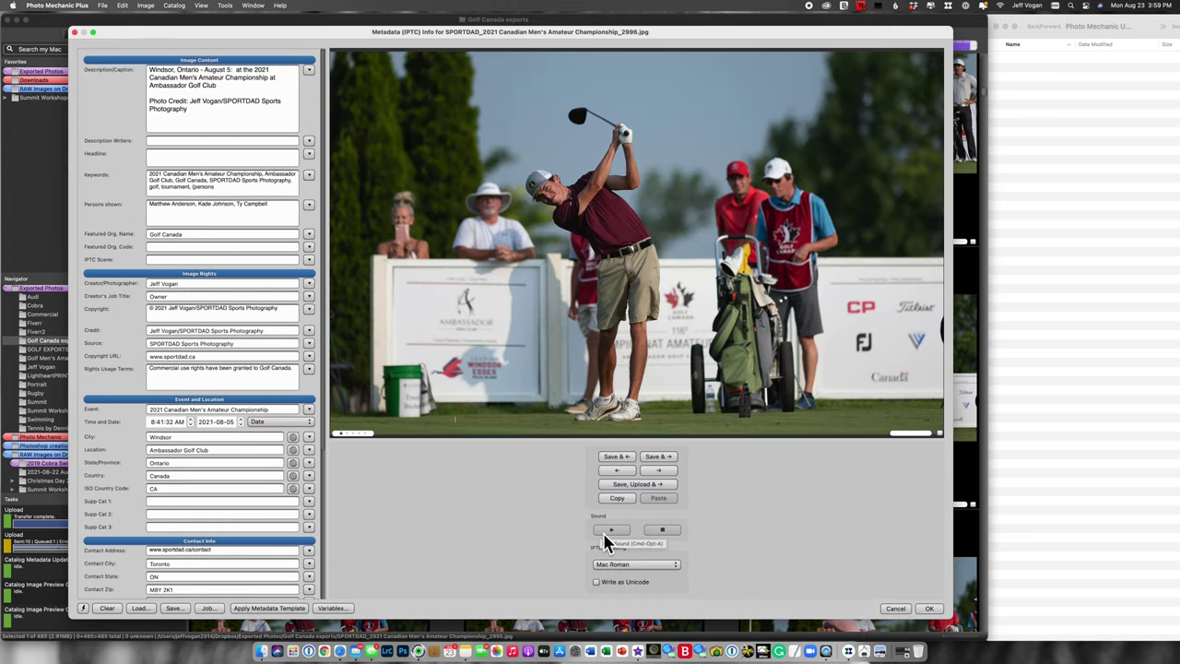
{"action": "left_click", "coordinate": [668, 471]}
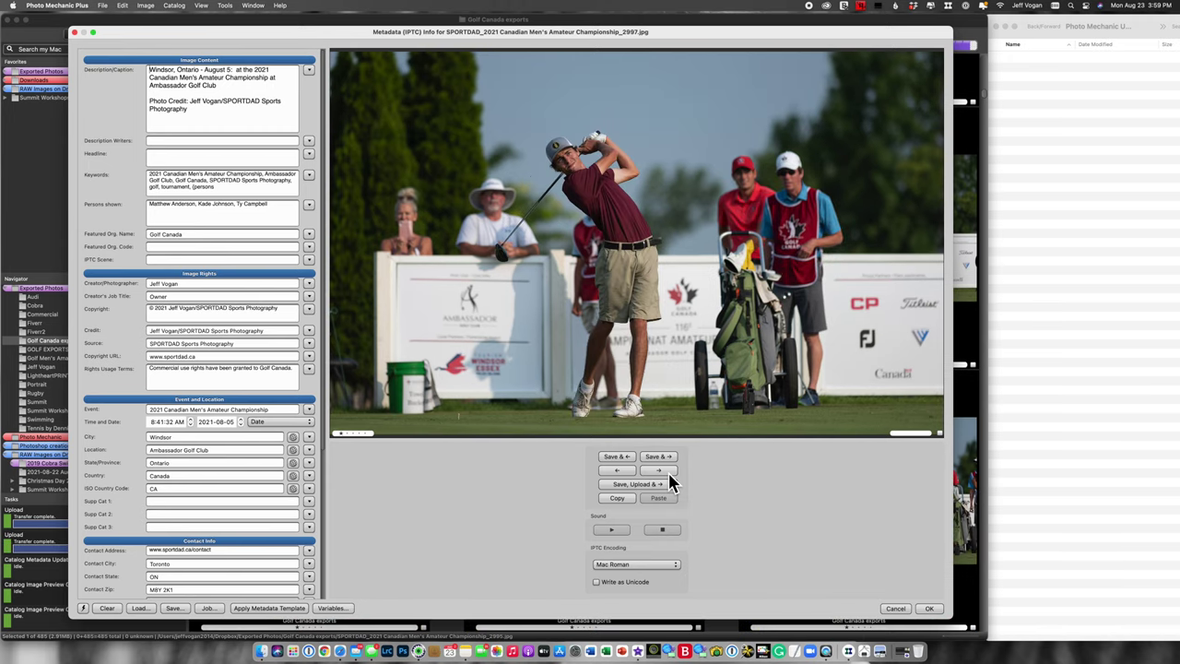
{"action": "left_click", "coordinate": [649, 486]}
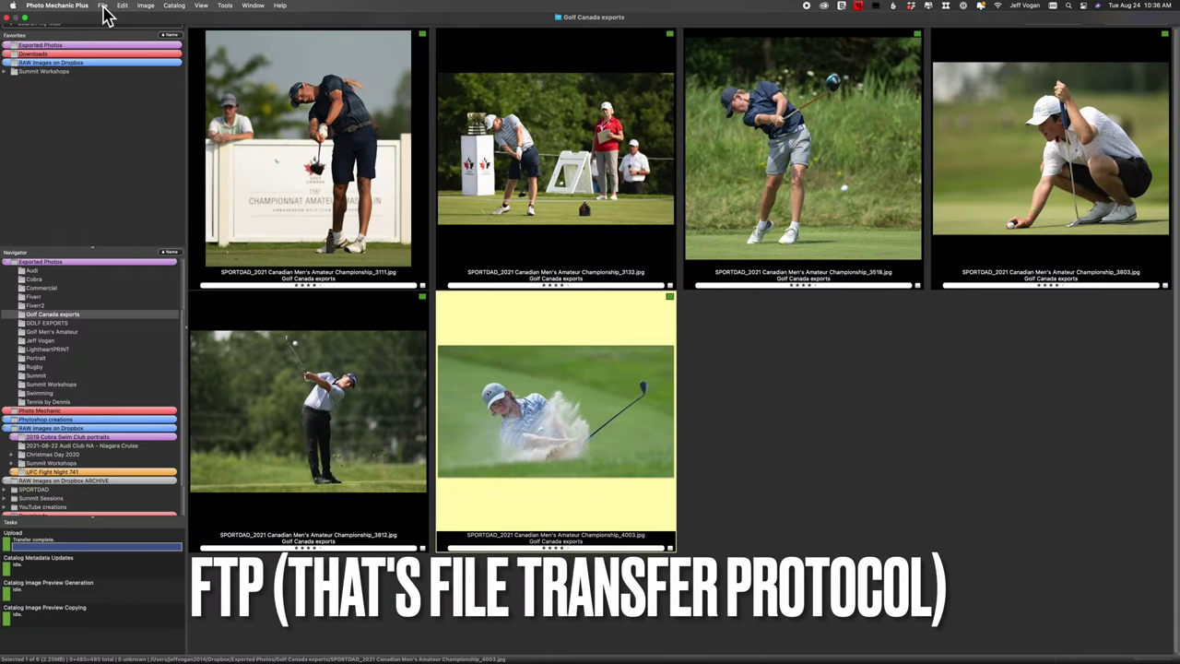
{"action": "left_click", "coordinate": [103, 6]}
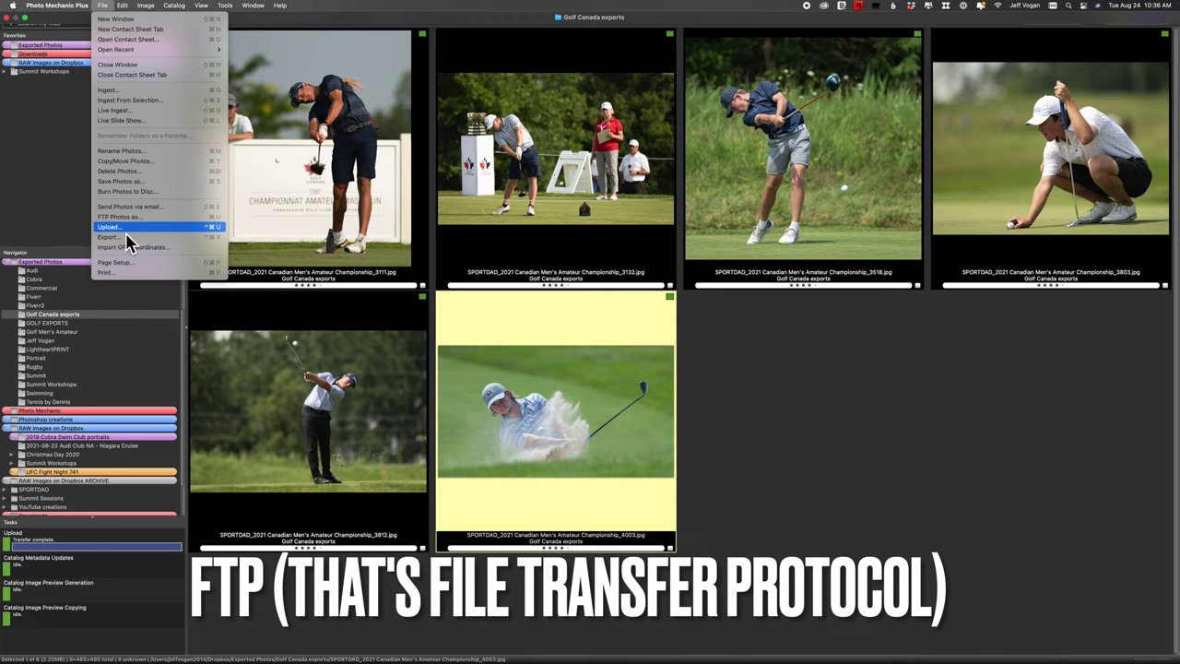
{"action": "left_click", "coordinate": [176, 229]}
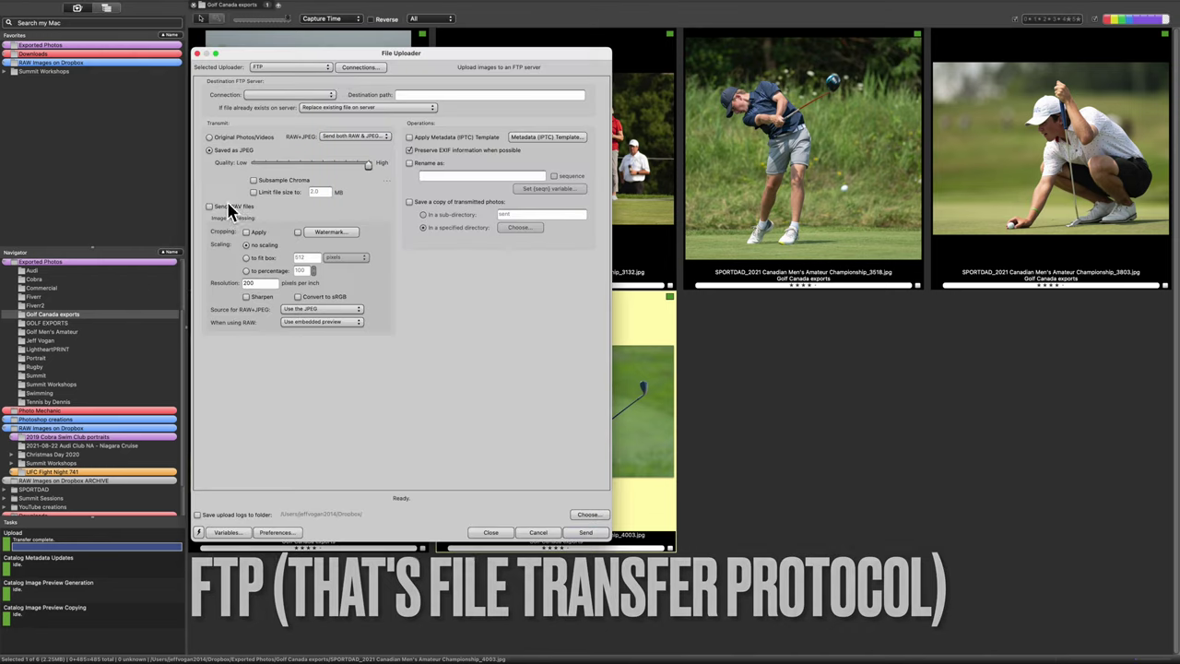
{"action": "left_click", "coordinate": [326, 70]}
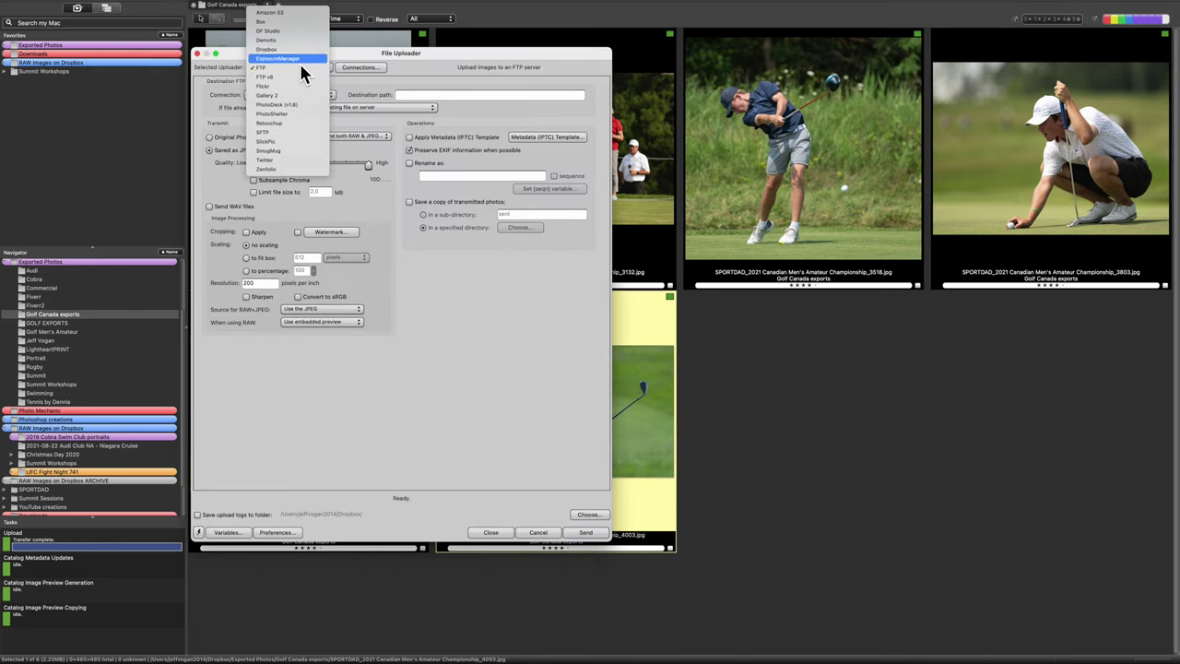
{"action": "left_click", "coordinate": [300, 69]}
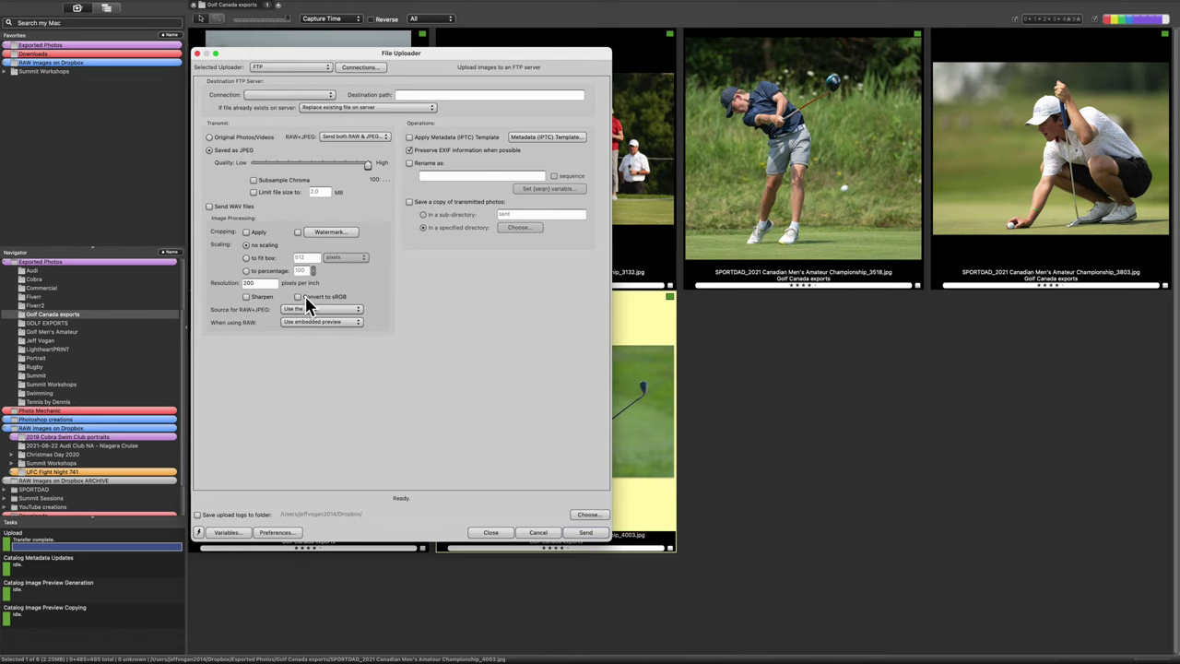
{"action": "key", "text": "Escape"}
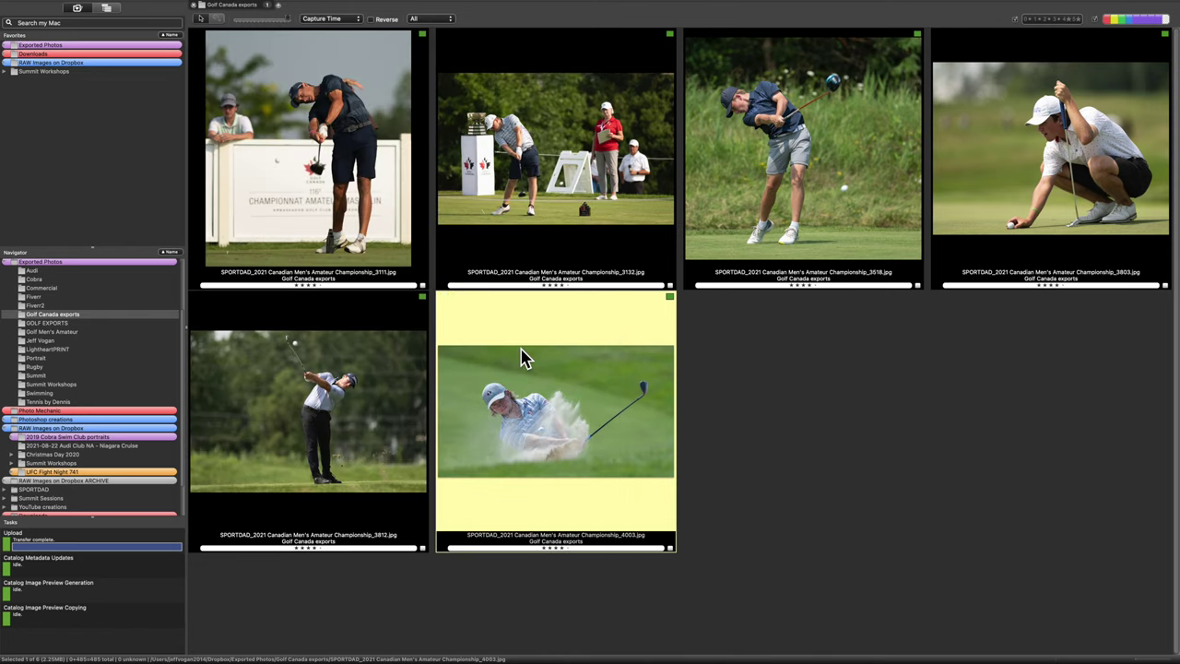
{"action": "left_click", "coordinate": [101, 6]}
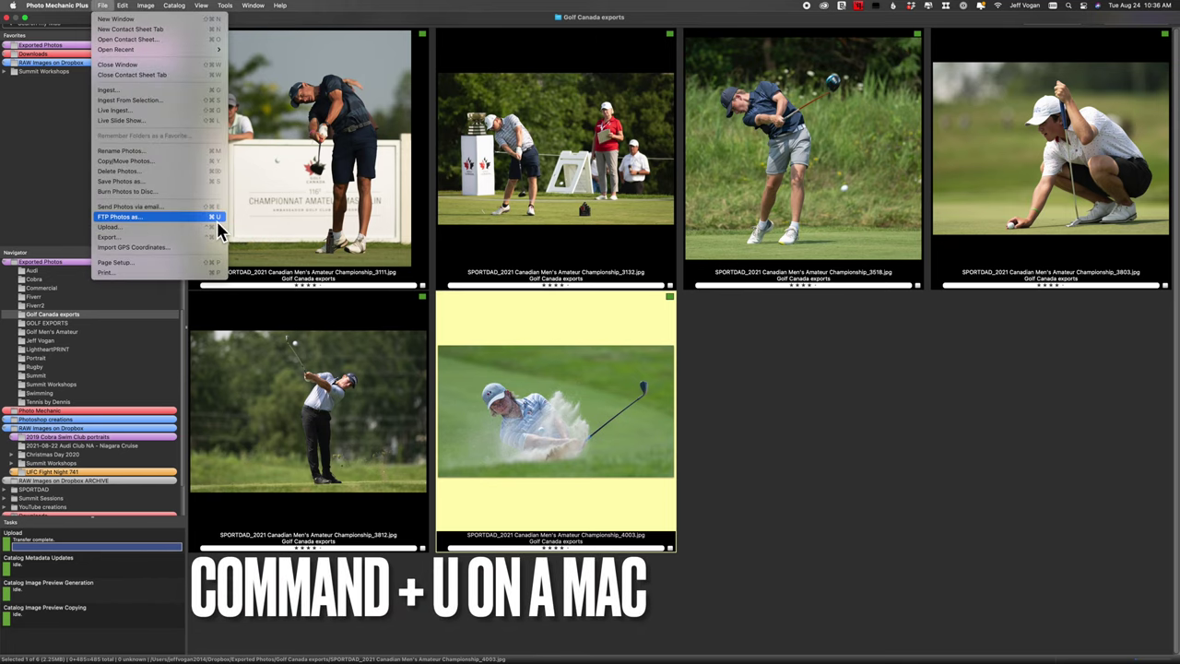
{"action": "key", "text": "Escape"}
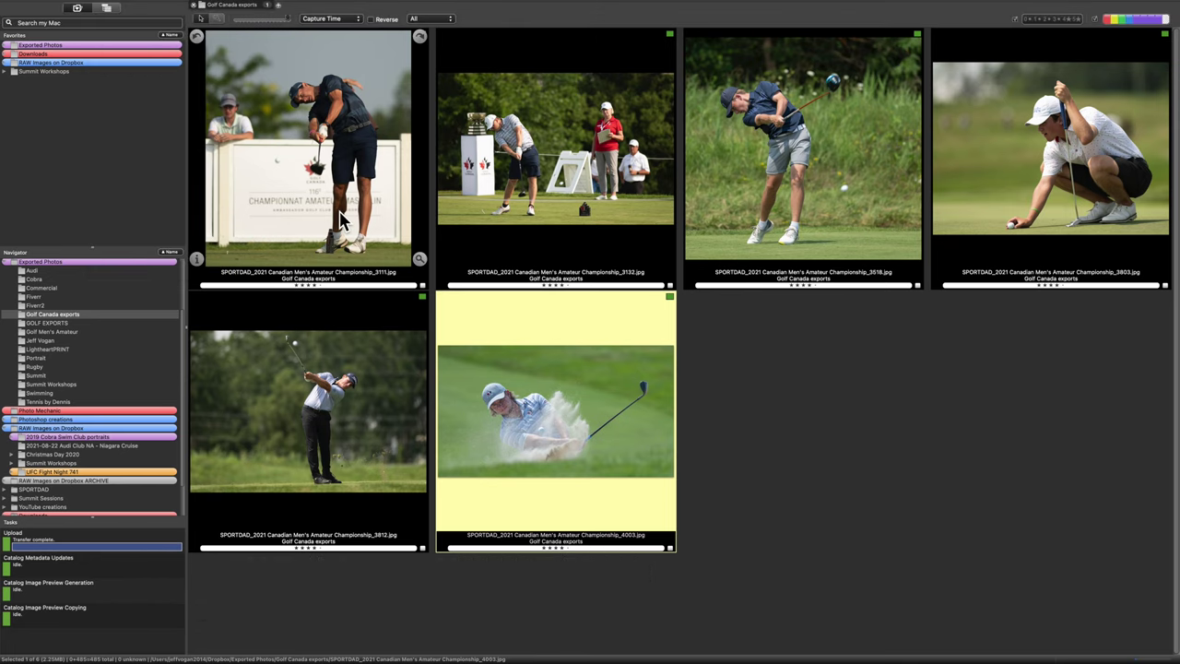
{"action": "key", "text": "super+u"}
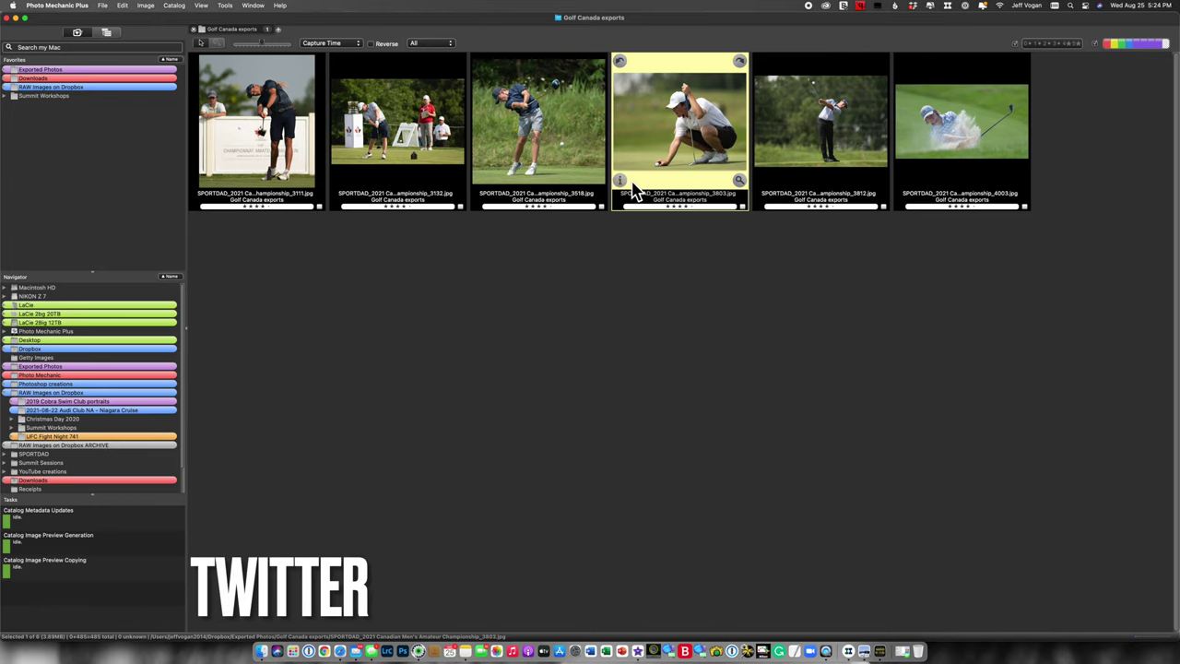
Post putting photo 3803 to Twitter after confirming the Twitter account connection.
{"action": "left_click", "coordinate": [621, 180]}
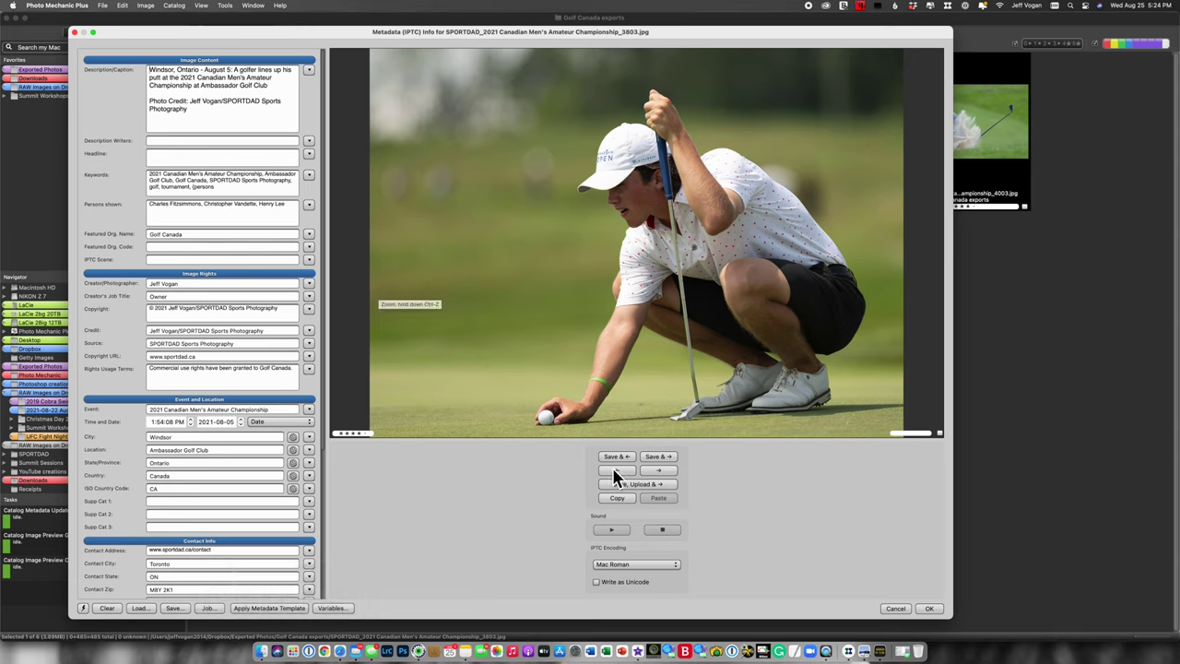
{"action": "left_click", "coordinate": [655, 486]}
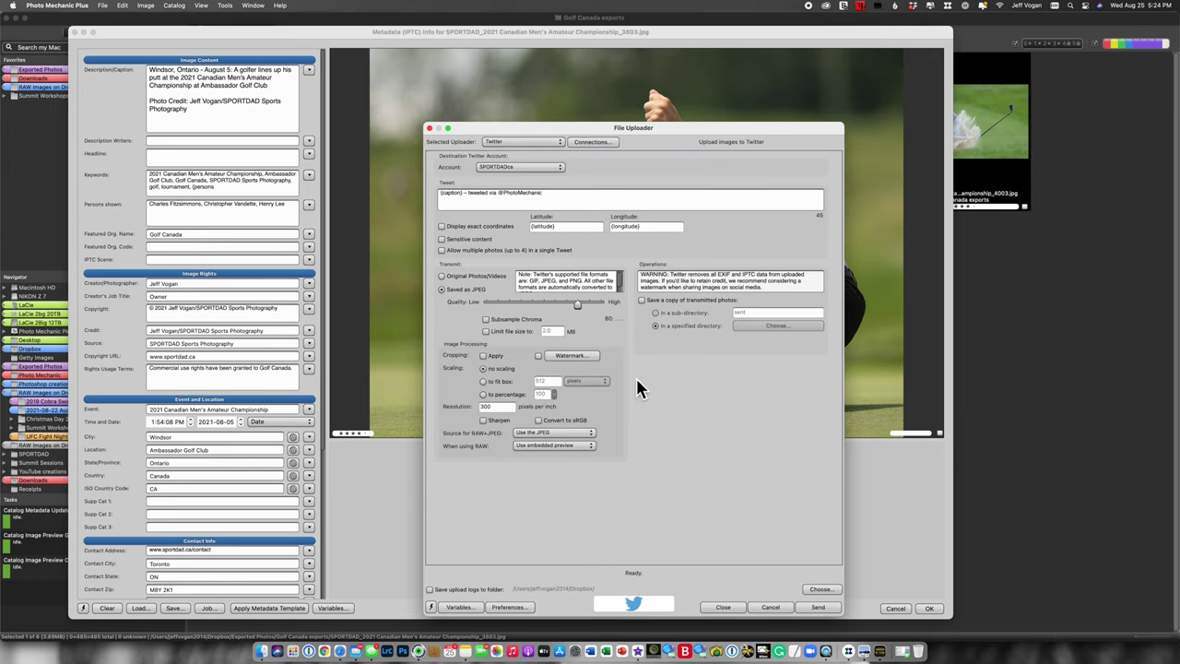
{"action": "left_click", "coordinate": [592, 141]}
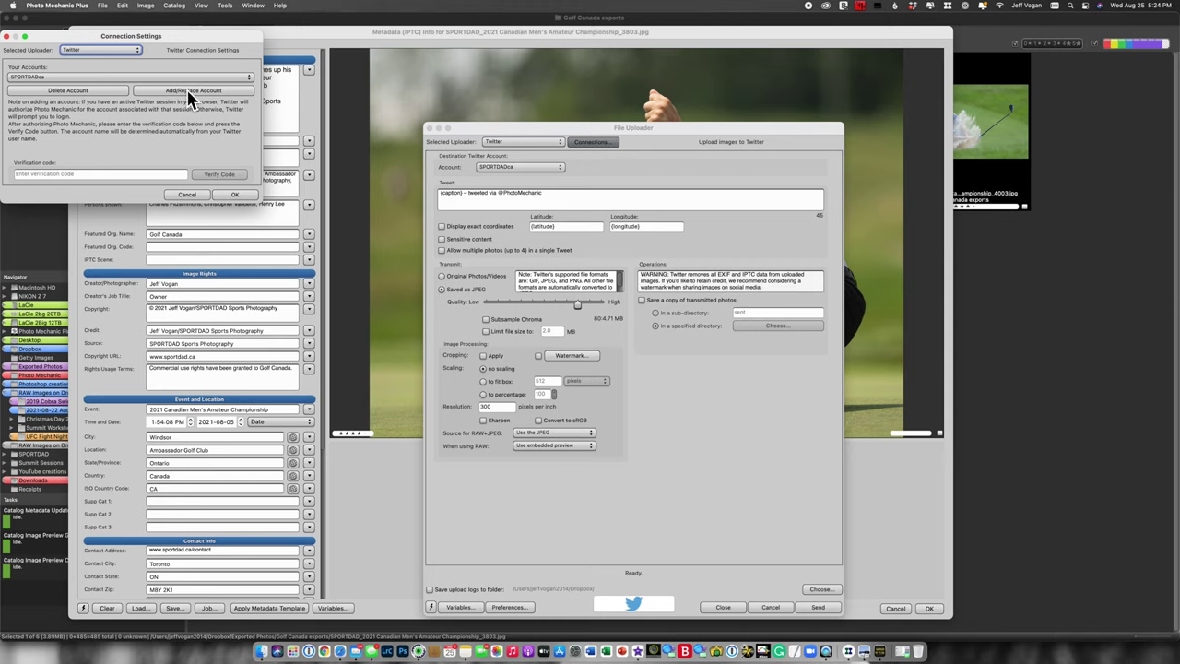
{"action": "left_click", "coordinate": [236, 195]}
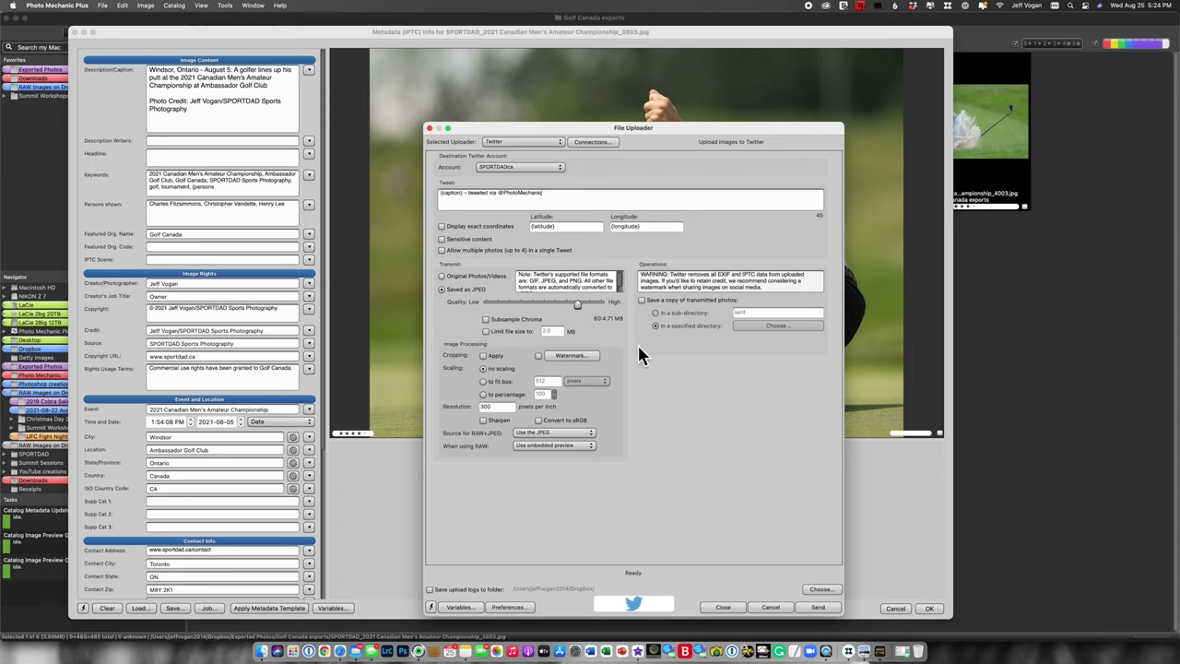
{"action": "left_click", "coordinate": [822, 607]}
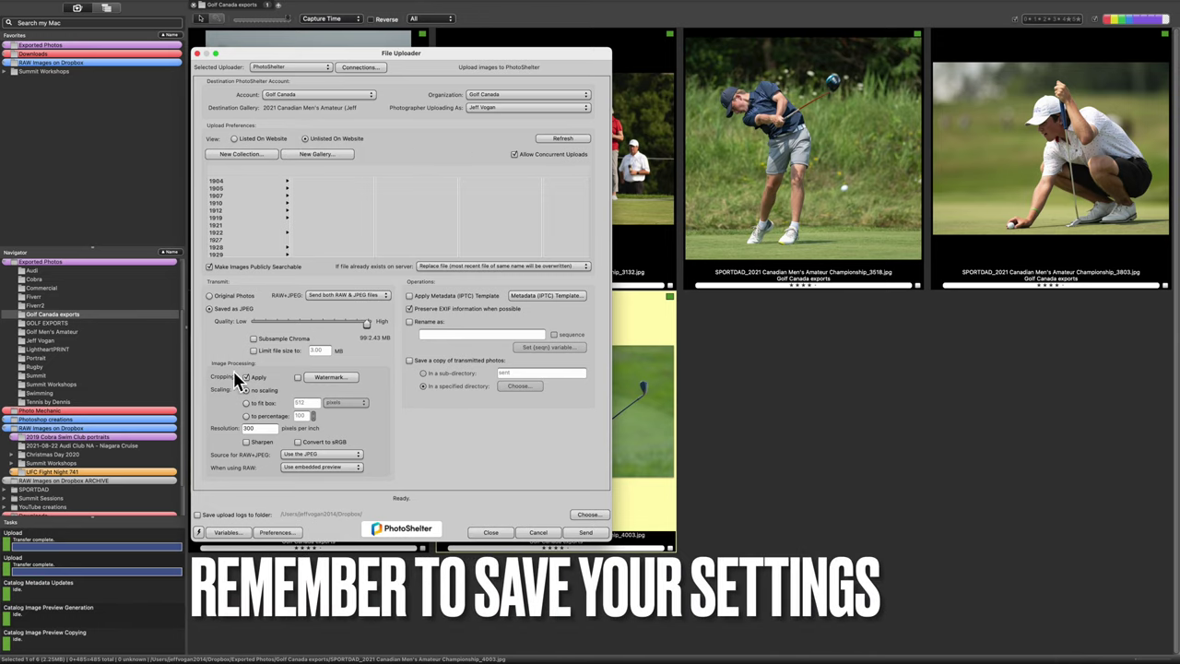
Save the PhotoShelter uploader settings as snapshot 'Golf Canada' and recall it.
{"action": "left_click", "coordinate": [198, 533]}
{"action": "left_click", "coordinate": [207, 534]}
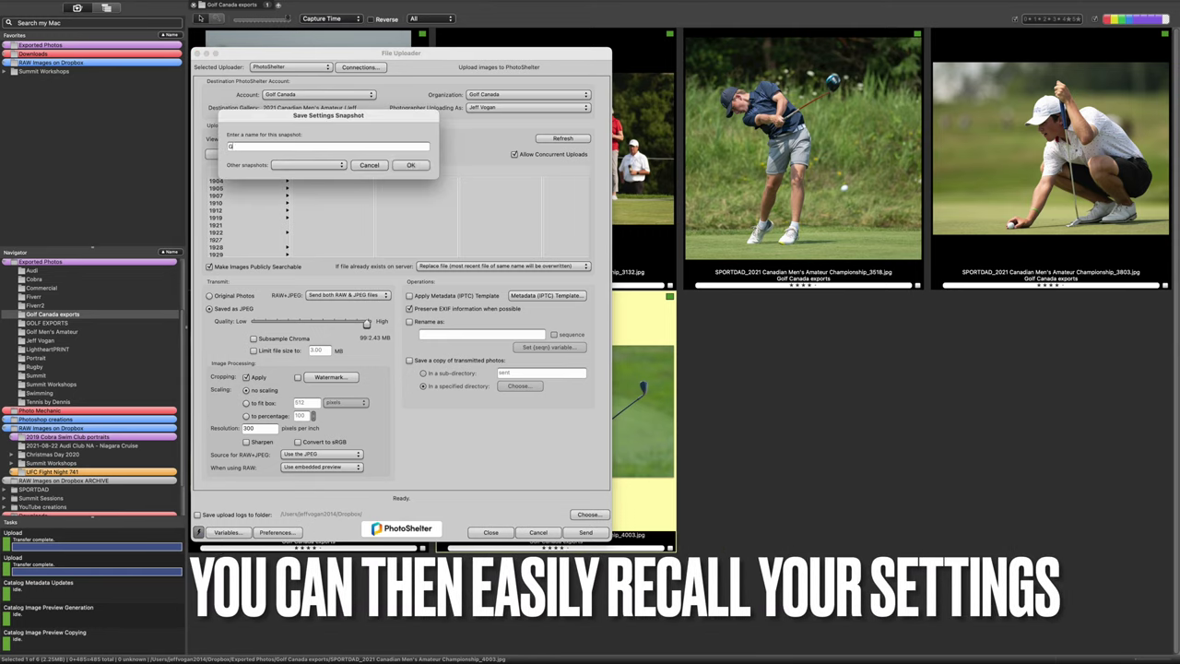
{"action": "type", "text": "Golf Canada"}
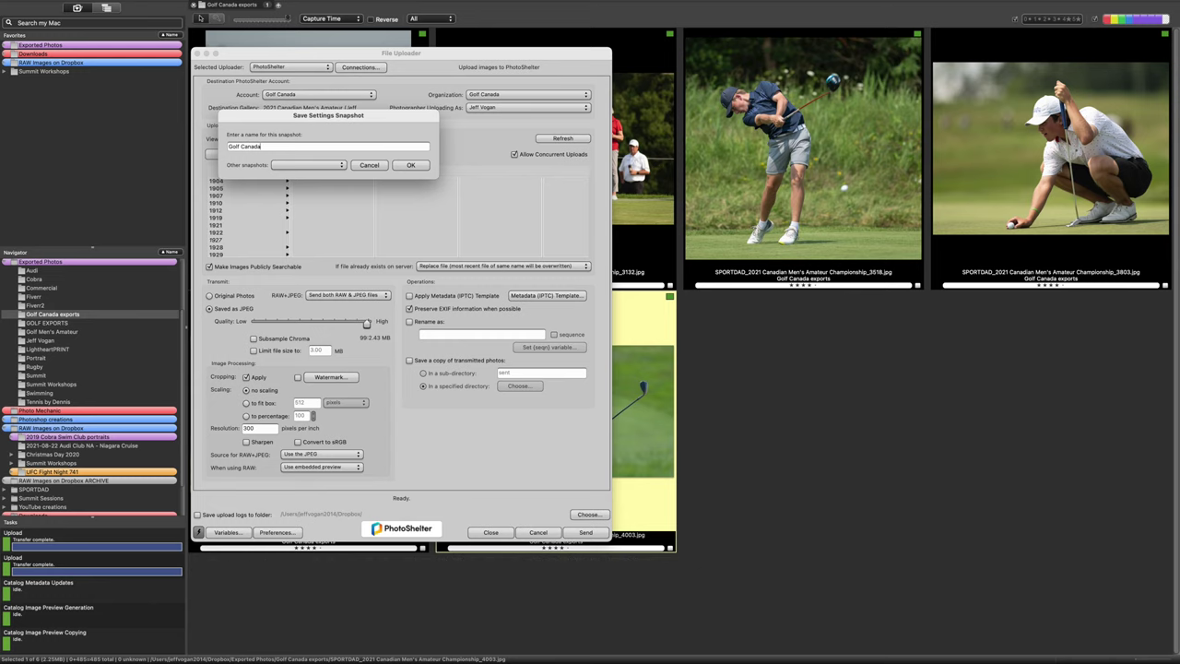
{"action": "left_click", "coordinate": [422, 166]}
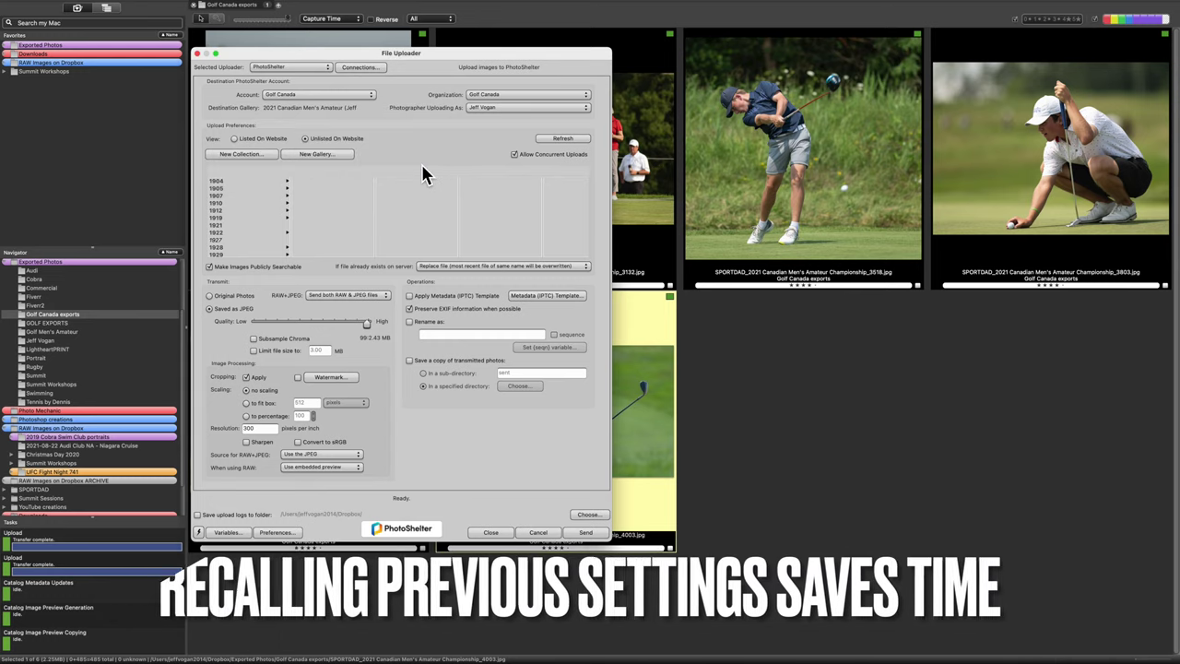
{"action": "left_click", "coordinate": [201, 533]}
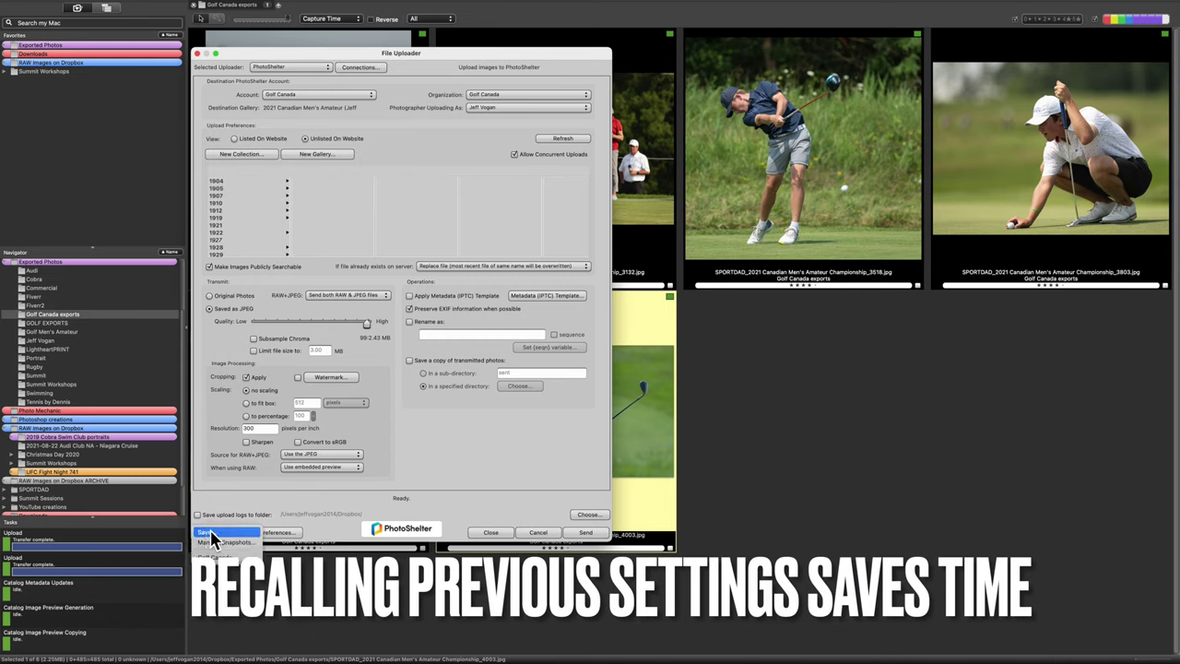
{"action": "left_click", "coordinate": [221, 559]}
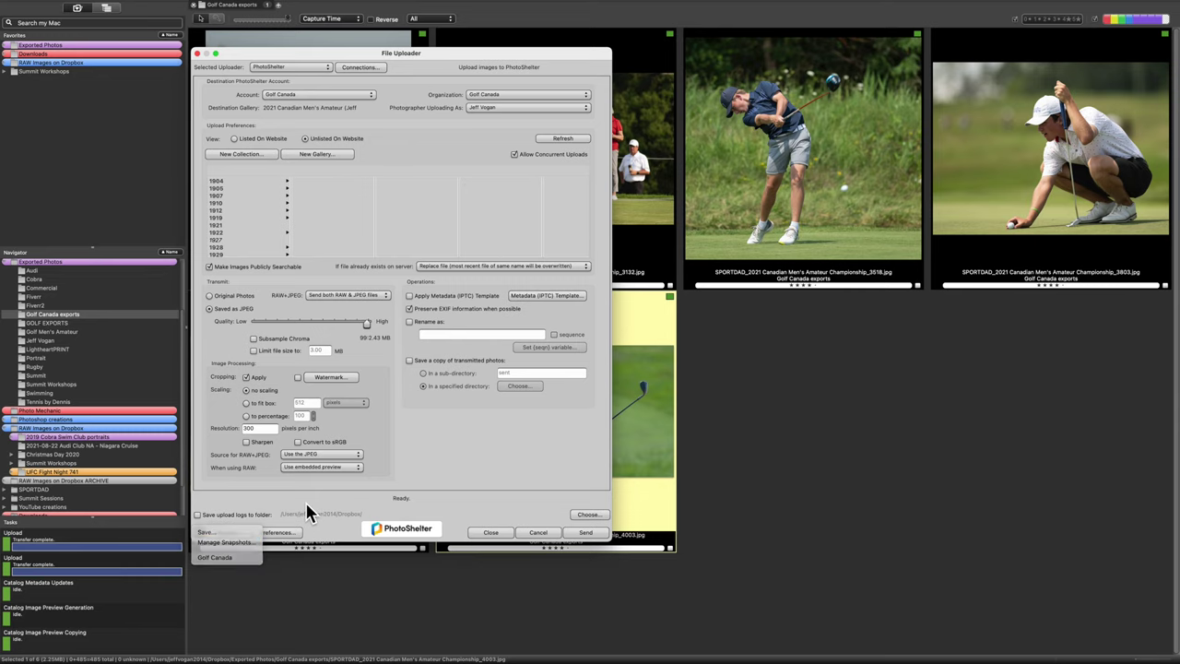
{"action": "left_click", "coordinate": [310, 67]}
{"action": "scroll", "coordinate": [311, 74], "scroll_direction": "up", "scroll_amount": 3}
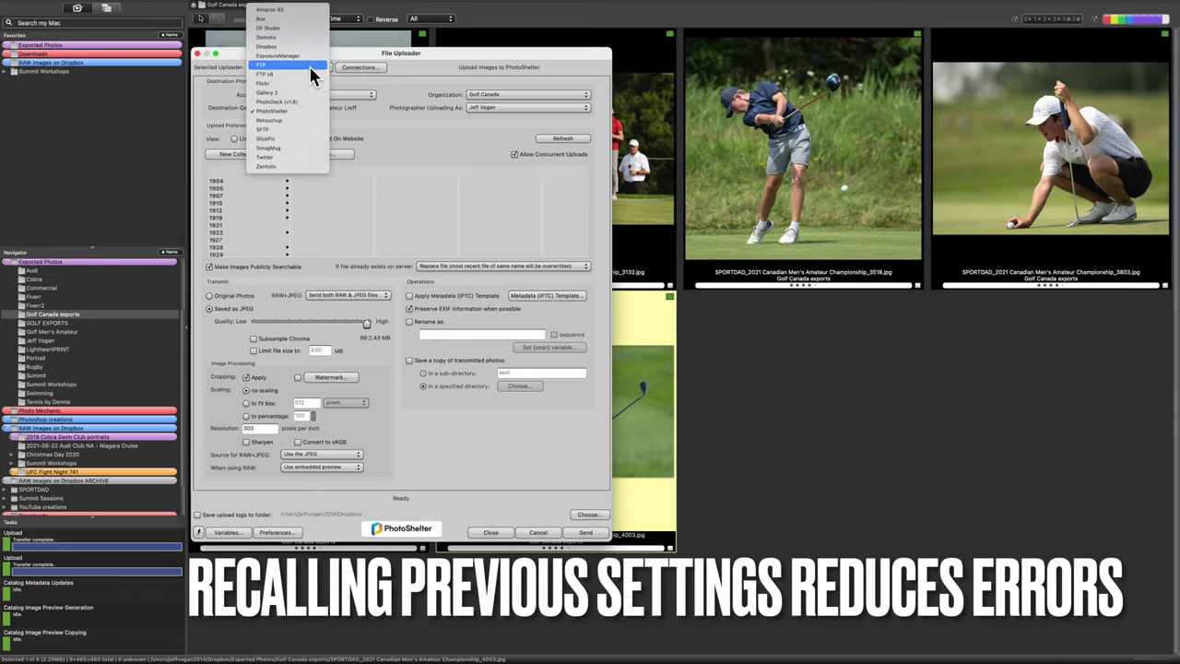
Switch the uploader to Dropbox with destination path {event}, replacing the initial {date} {event}.
{"action": "left_click", "coordinate": [308, 46]}
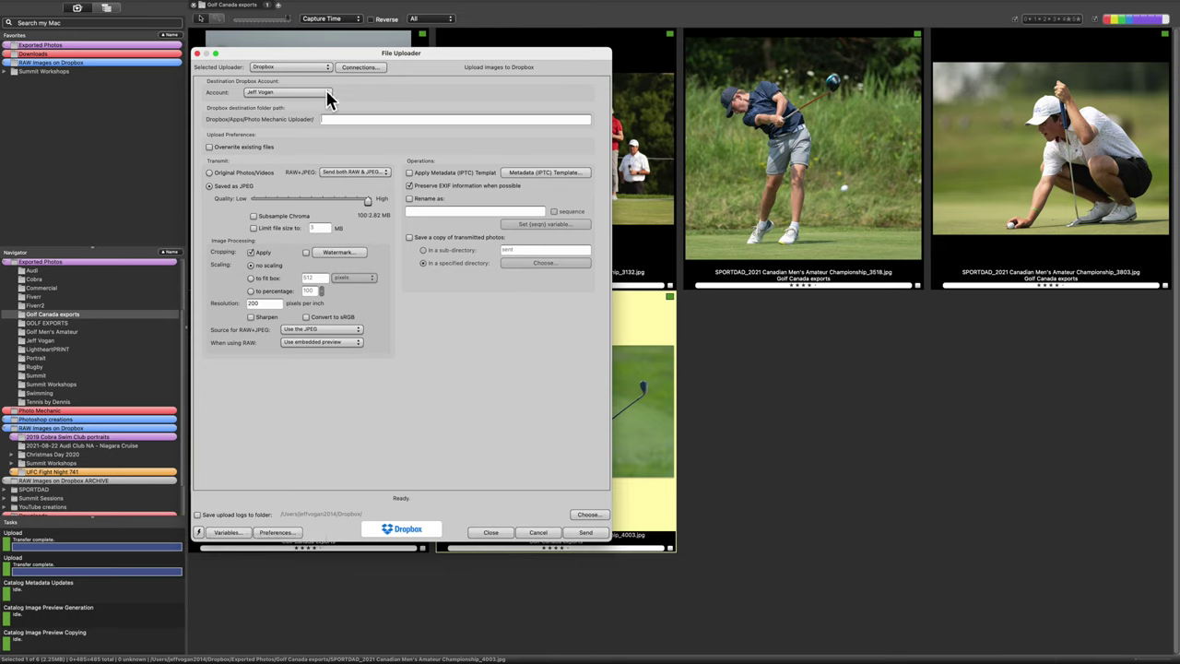
{"action": "left_click", "coordinate": [201, 534]}
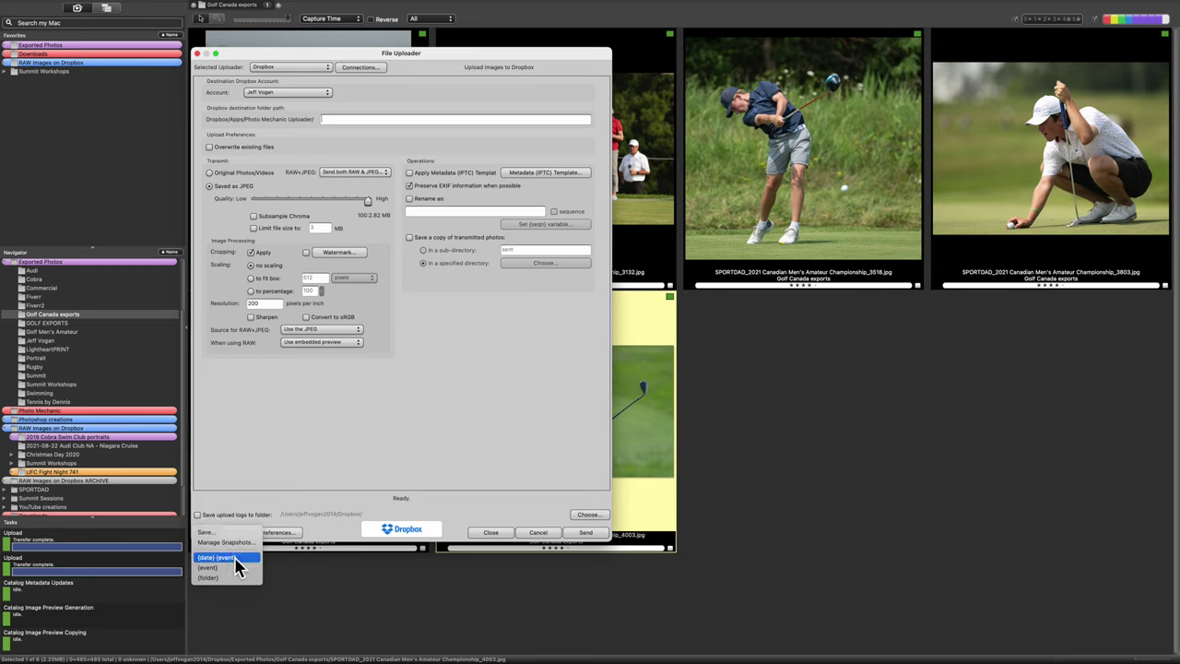
{"action": "left_click", "coordinate": [236, 559]}
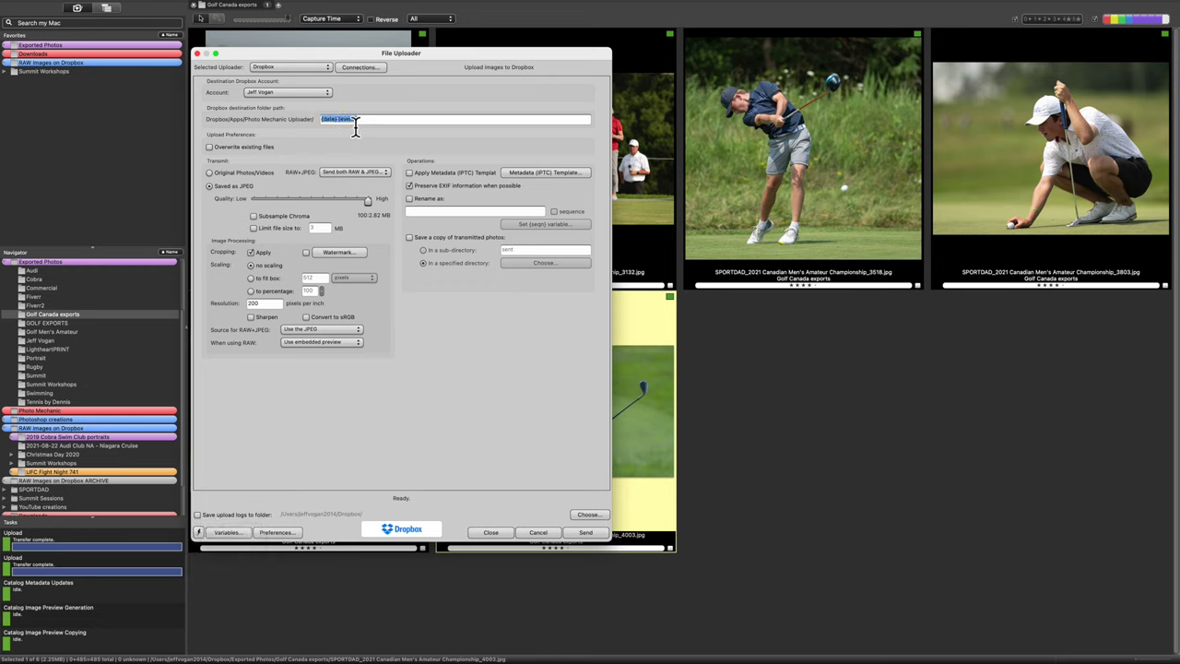
{"action": "left_click", "coordinate": [202, 535]}
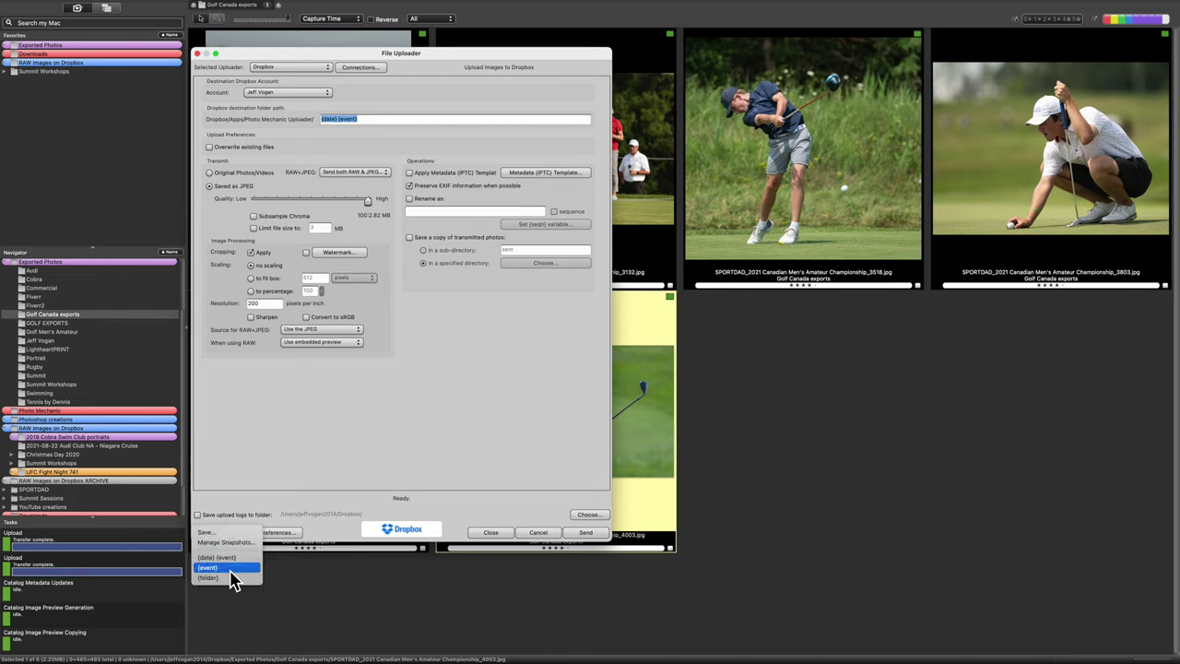
{"action": "left_click", "coordinate": [231, 569]}
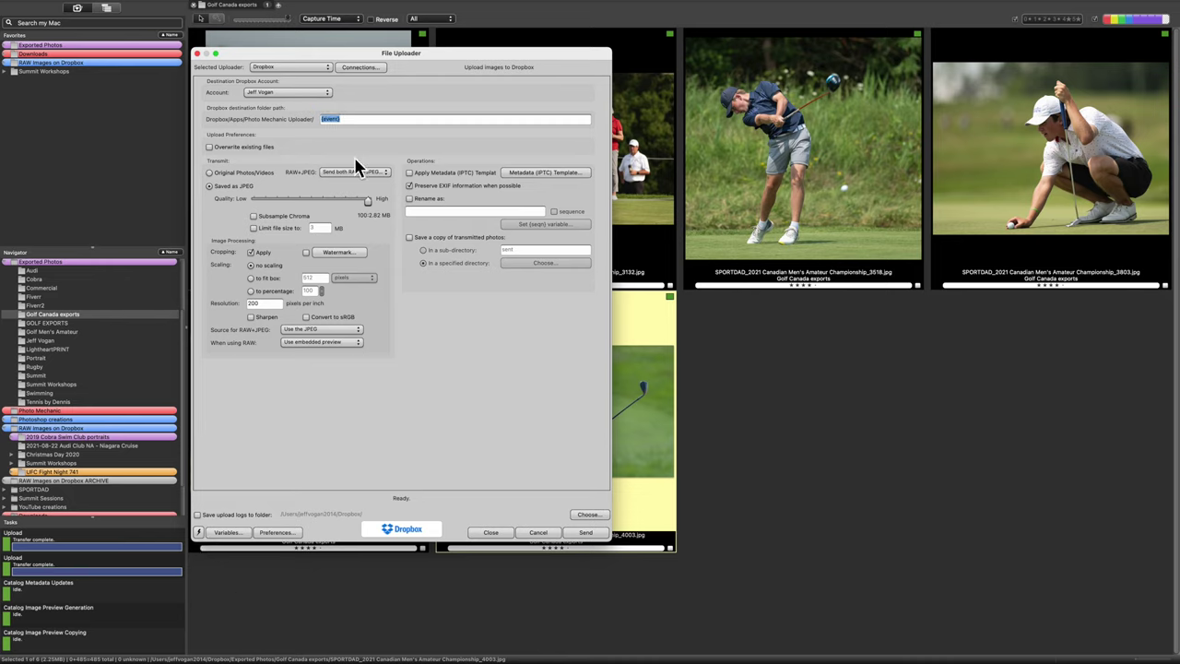